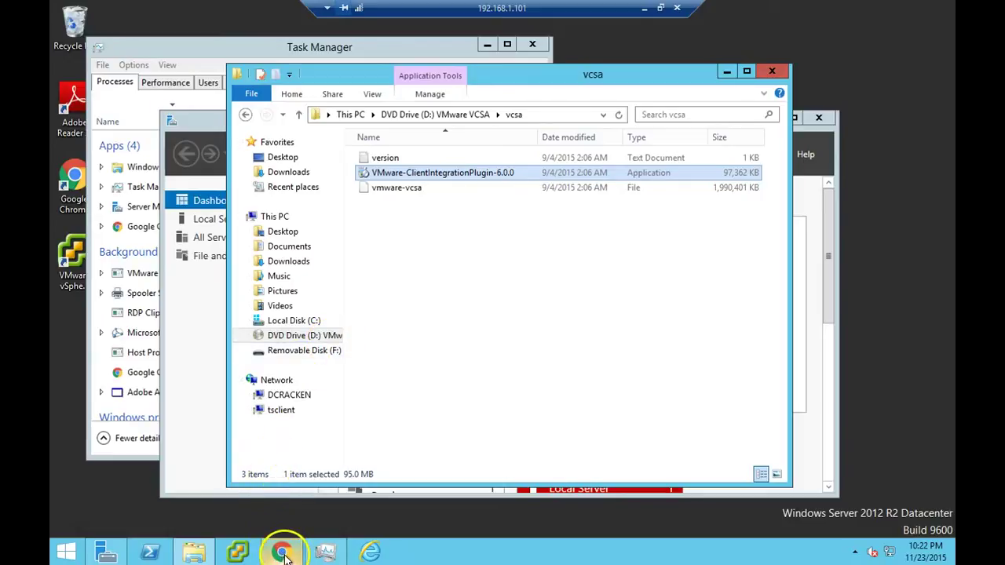
# - Bring up VMware KB article 2110730 in Chrome, highlight its title, then return to Server Manager
pyautogui.moveTo(283, 553)
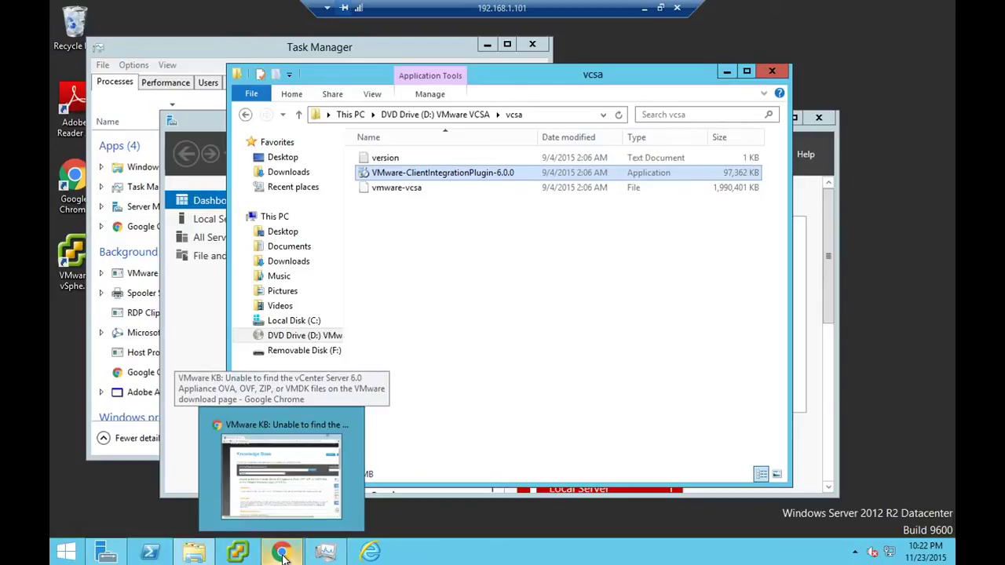
pyautogui.click(283, 553)
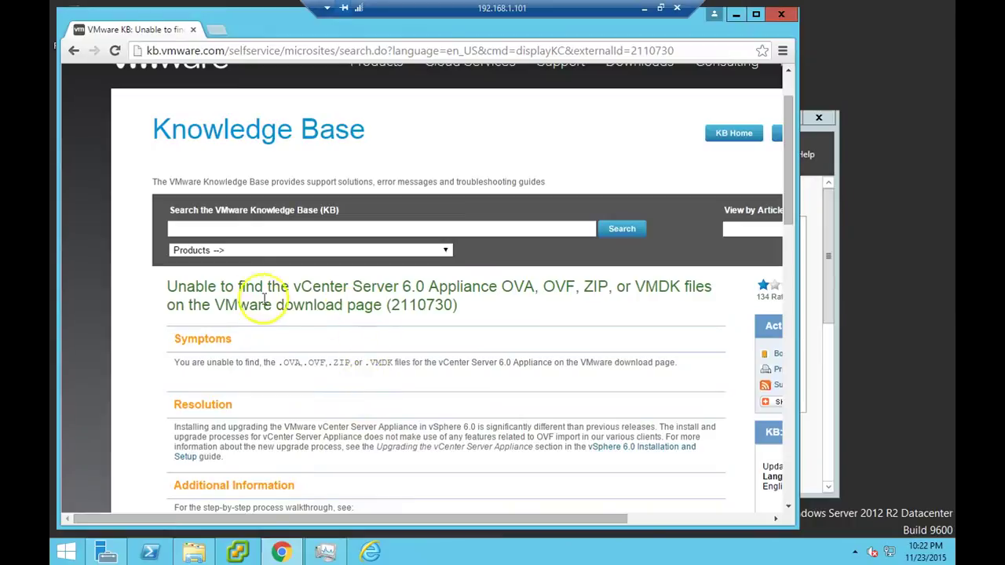
pyautogui.moveTo(168, 287); pyautogui.dragTo(662, 307)
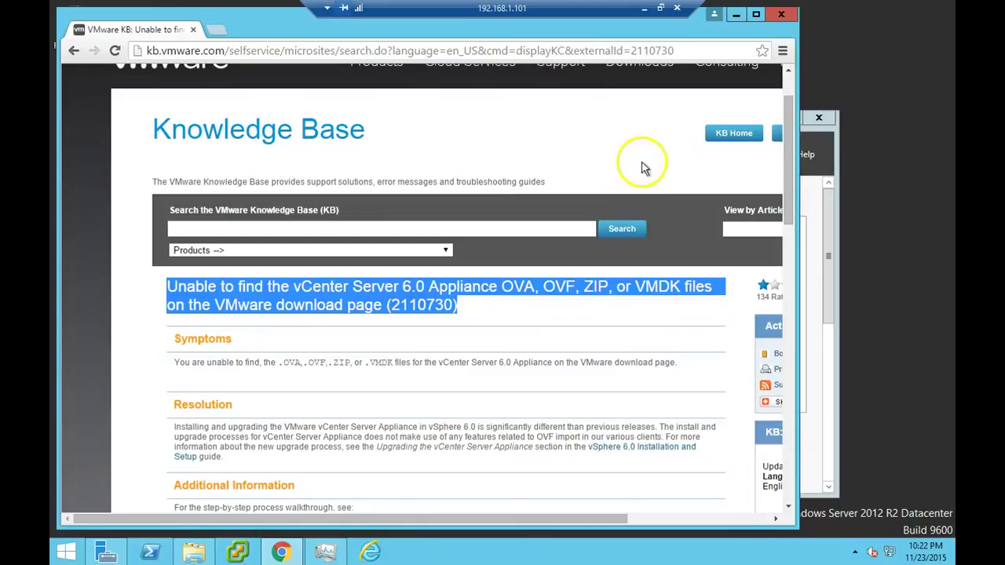
pyautogui.click(826, 136)
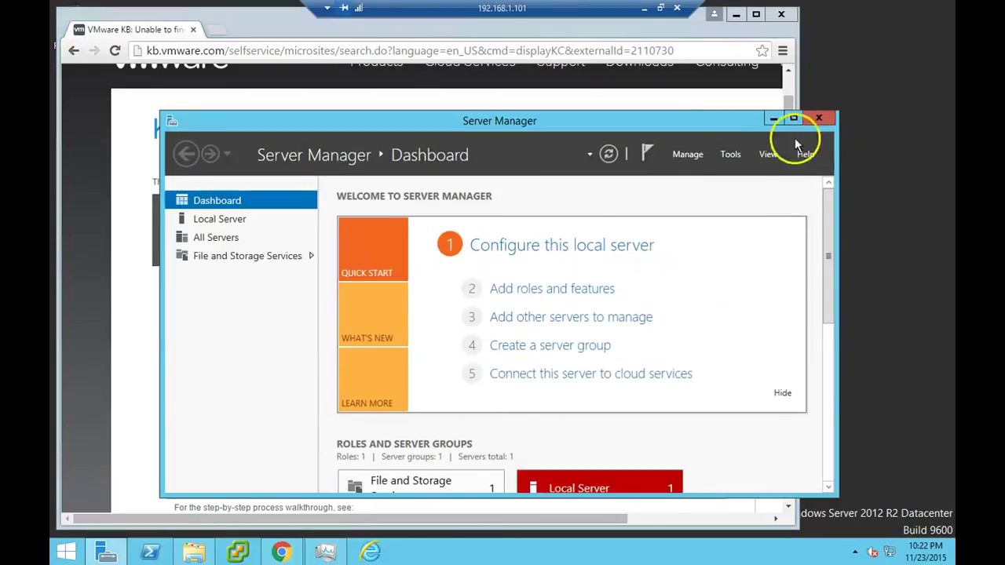
# - Try vcsa-setup from the DVD root, close it, then run the VMware Client Integration Plug-in 6.0.0 installer
pyautogui.click(193, 552)
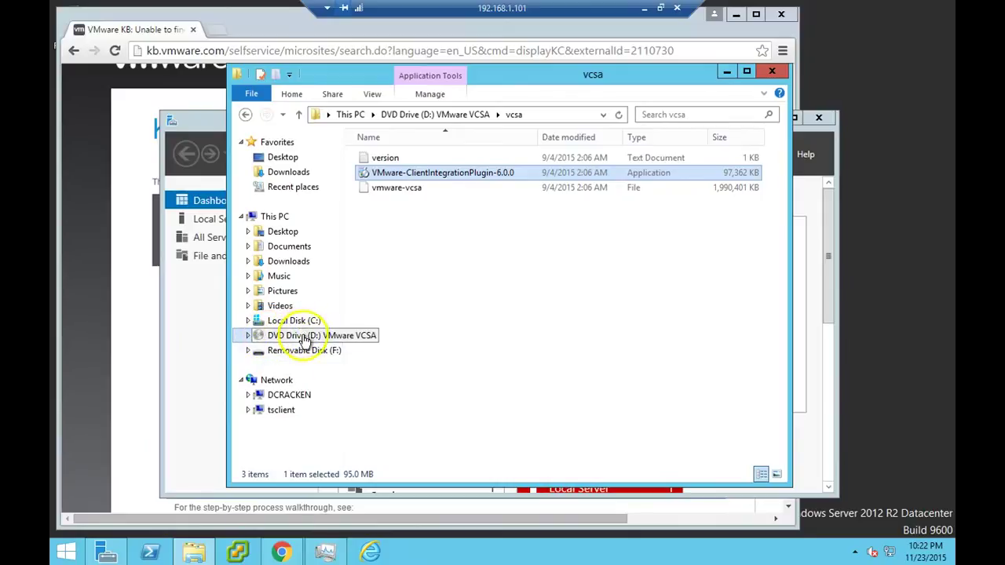
pyautogui.click(299, 338)
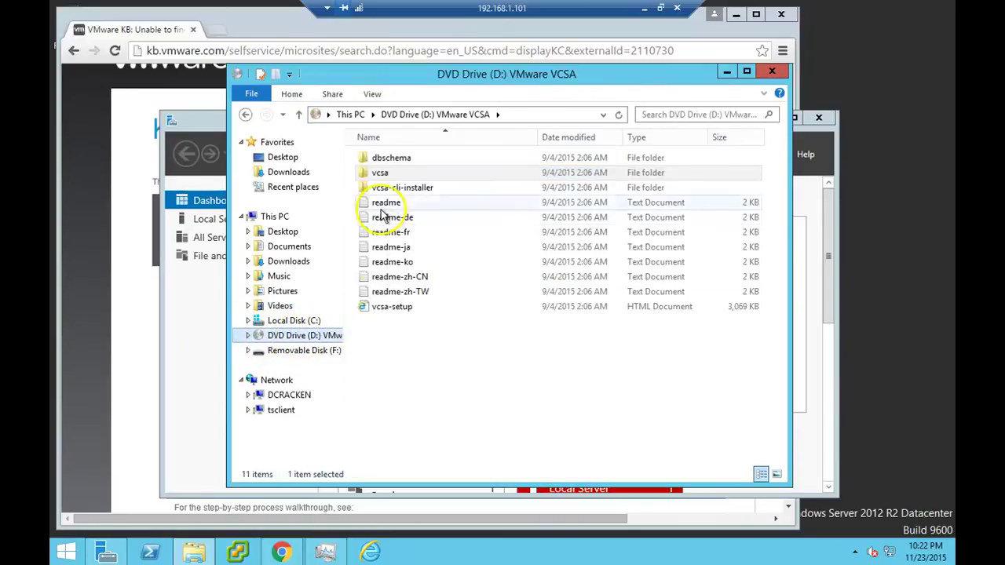
pyautogui.doubleClick(401, 311)
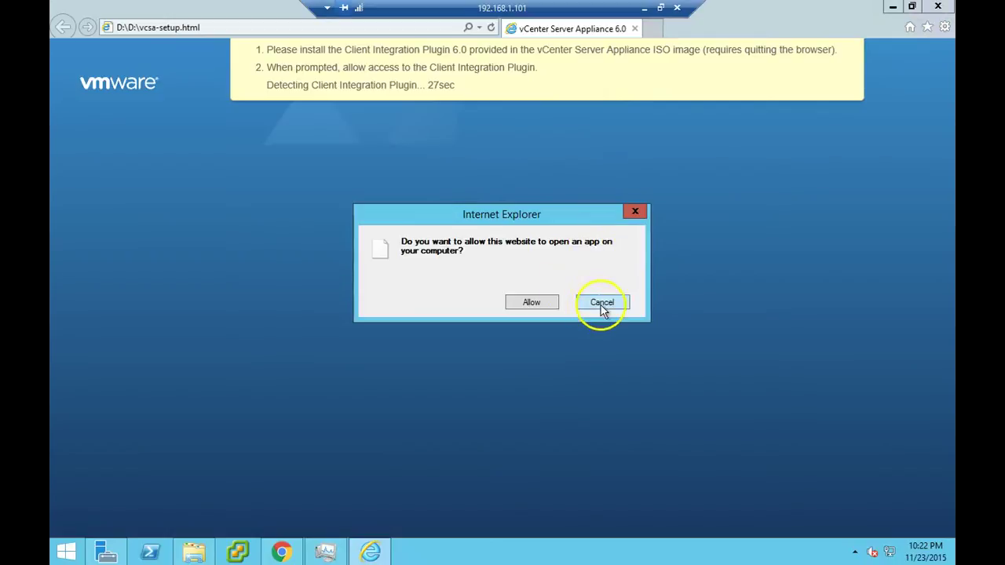
pyautogui.click(602, 305)
pyautogui.click(938, 6)
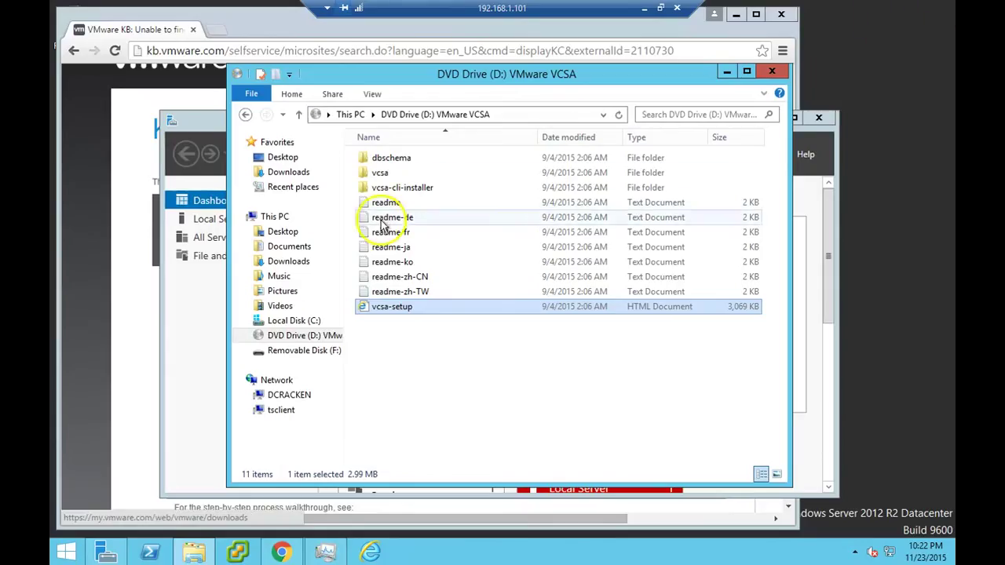
pyautogui.doubleClick(385, 173)
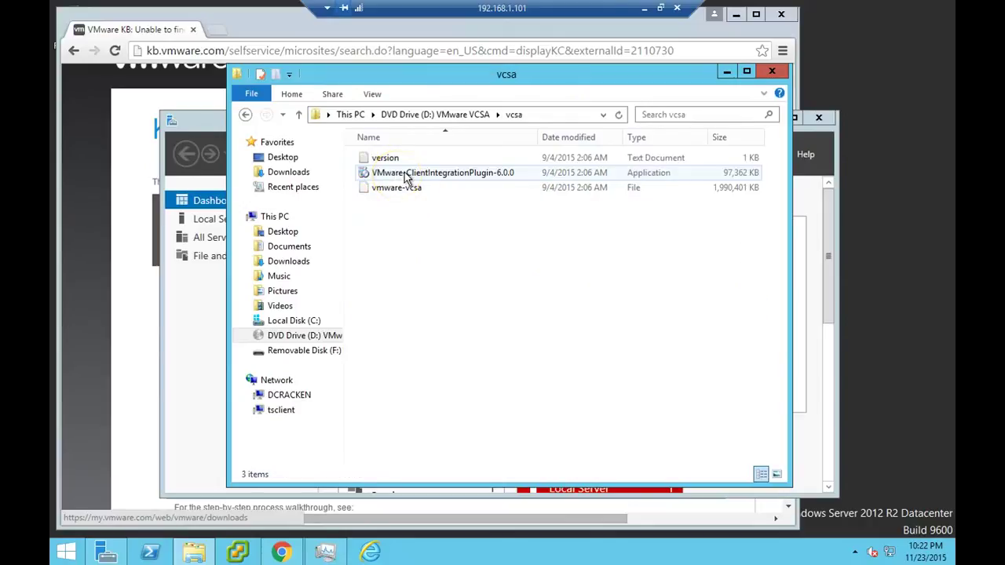
pyautogui.doubleClick(398, 174)
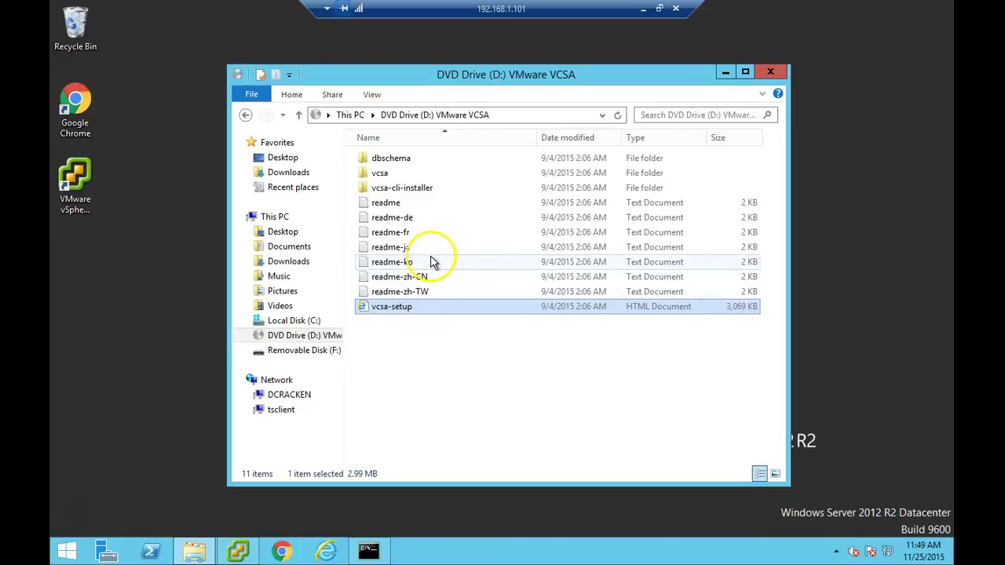
# - Launch vcsa-setup.html from the VCSA DVD root in Internet Explorer
pyautogui.doubleClick(401, 179)
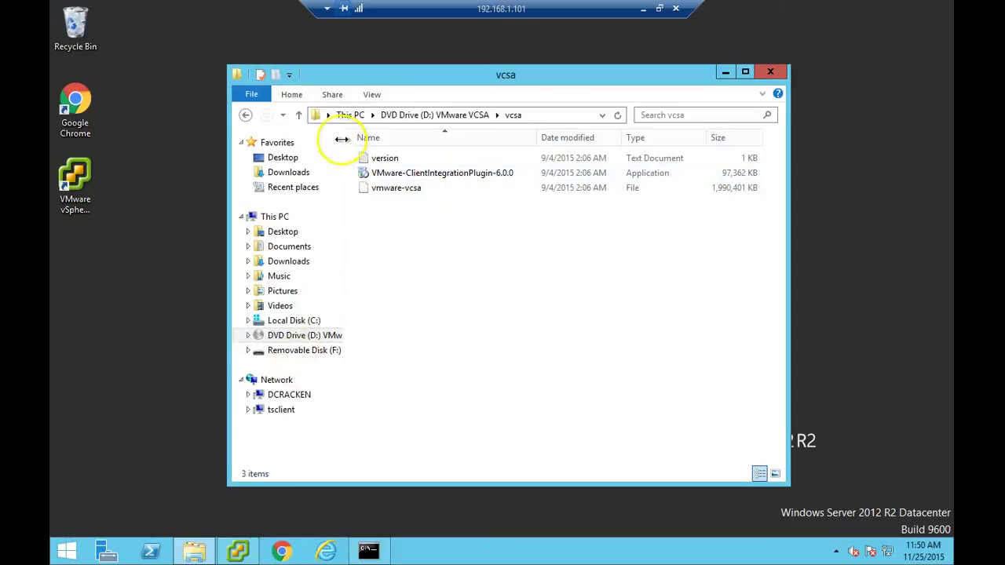
pyautogui.click(298, 116)
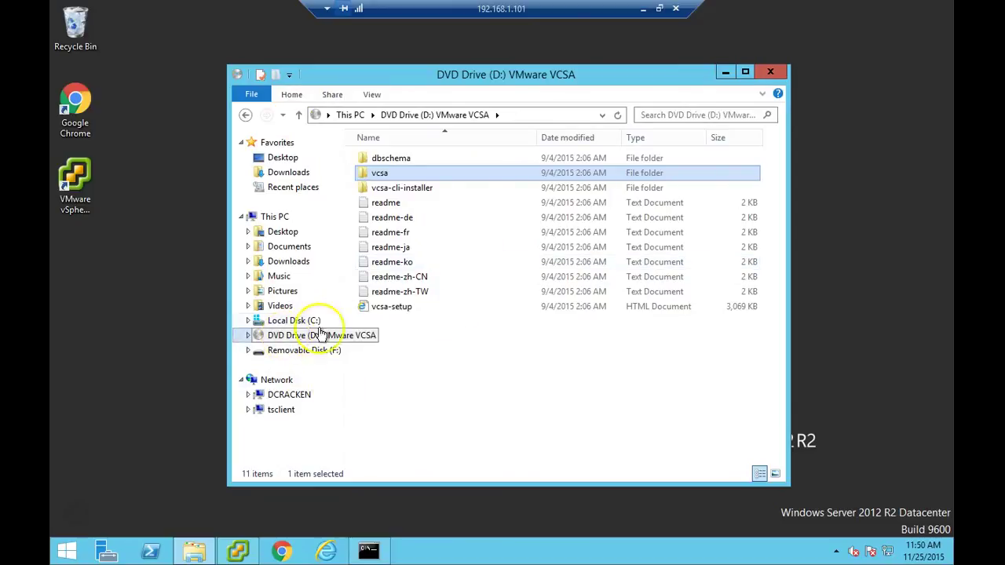
pyautogui.doubleClick(401, 311)
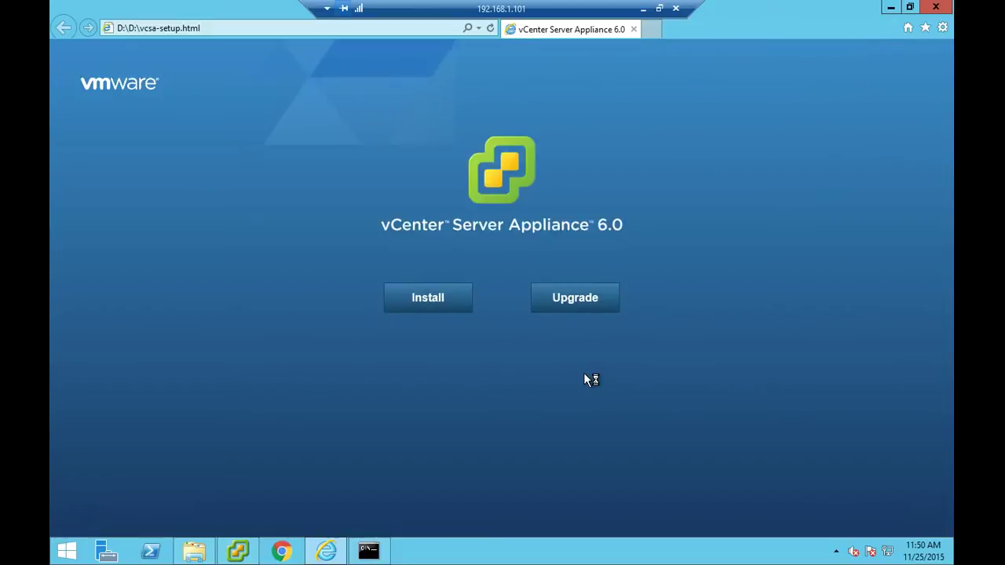
# - Start a new vCenter Server Appliance installation and accept the license agreement
pyautogui.click(499, 335)
pyautogui.click(435, 300)
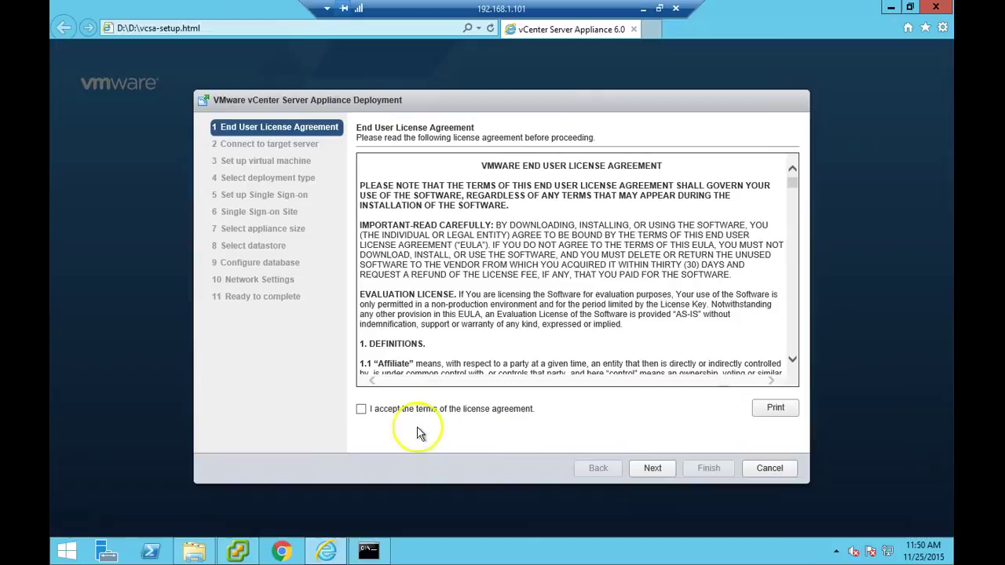
pyautogui.click(372, 418)
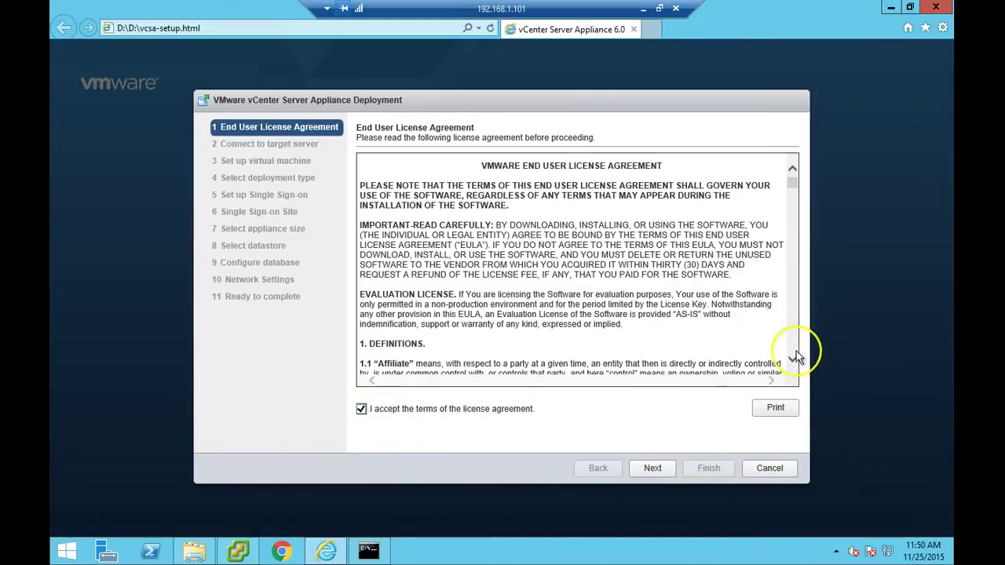
pyautogui.click(785, 411)
pyautogui.click(793, 342)
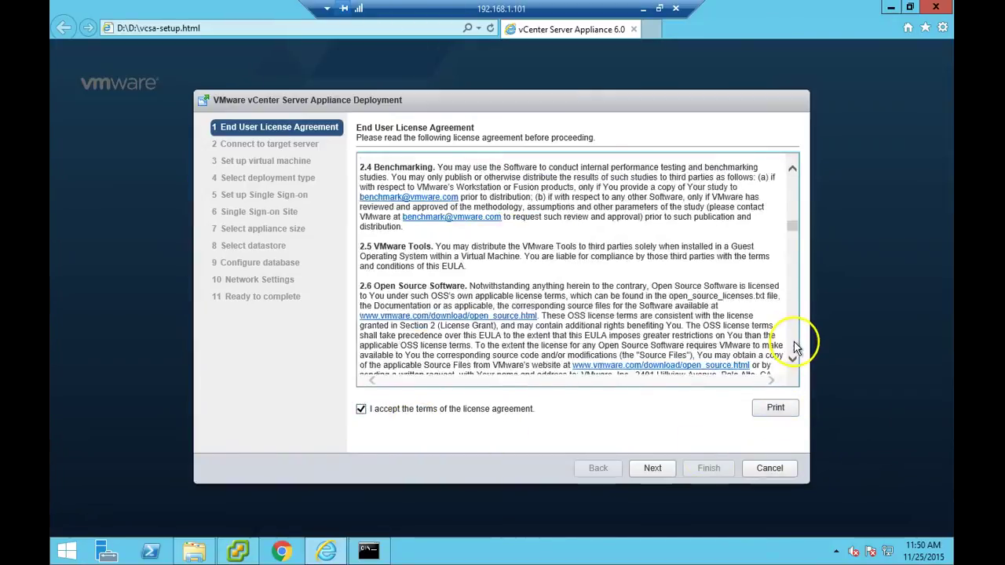
pyautogui.click(794, 357)
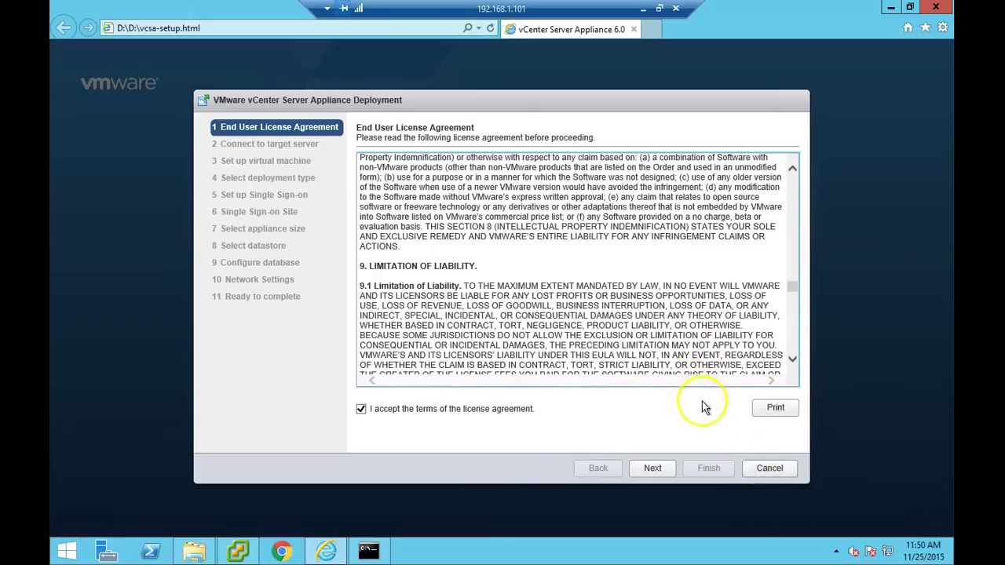
pyautogui.click(653, 468)
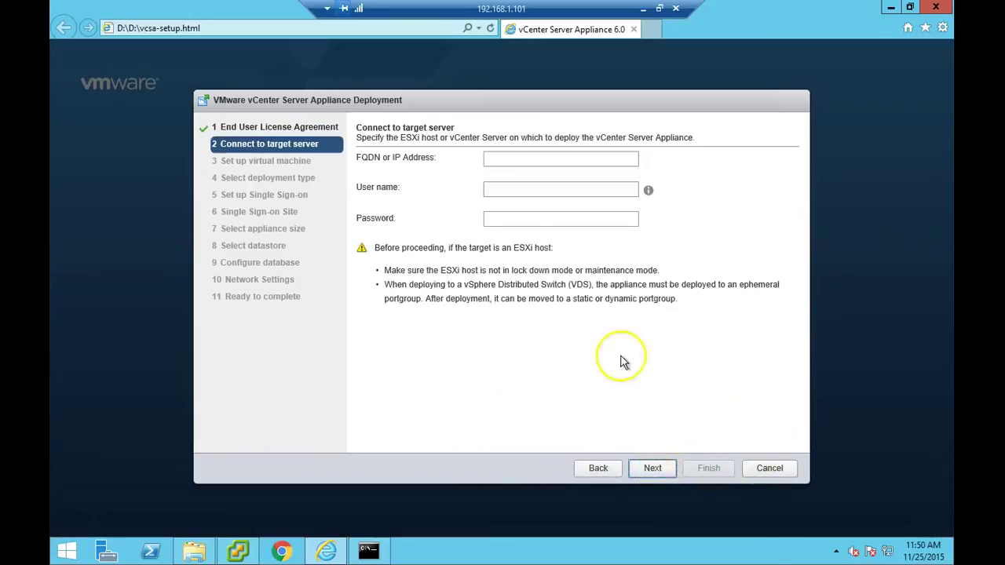
# - Enter target server 192.168.1.111, user root and its password, then check the host in vSphere Client
pyautogui.click(523, 158)
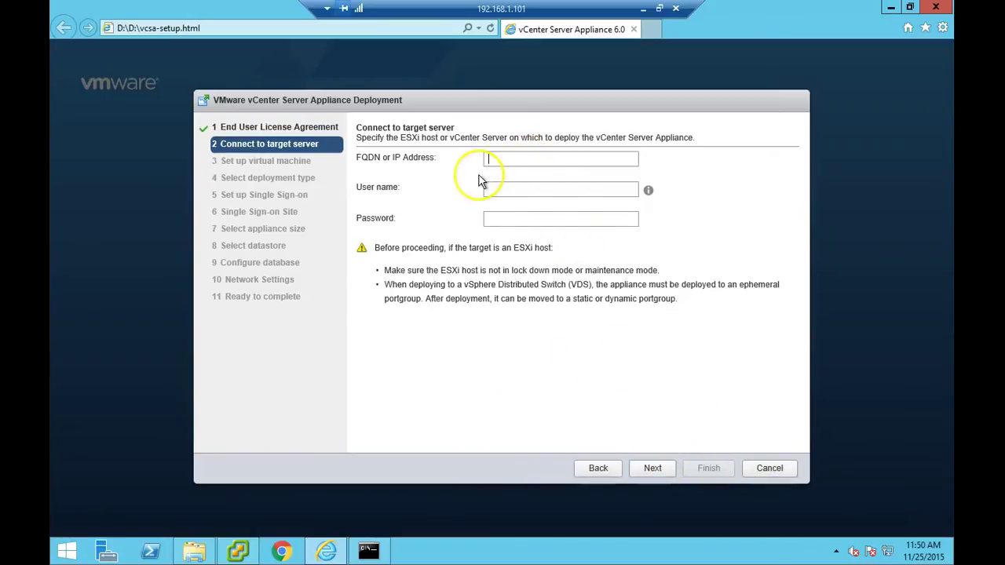
pyautogui.write('192')
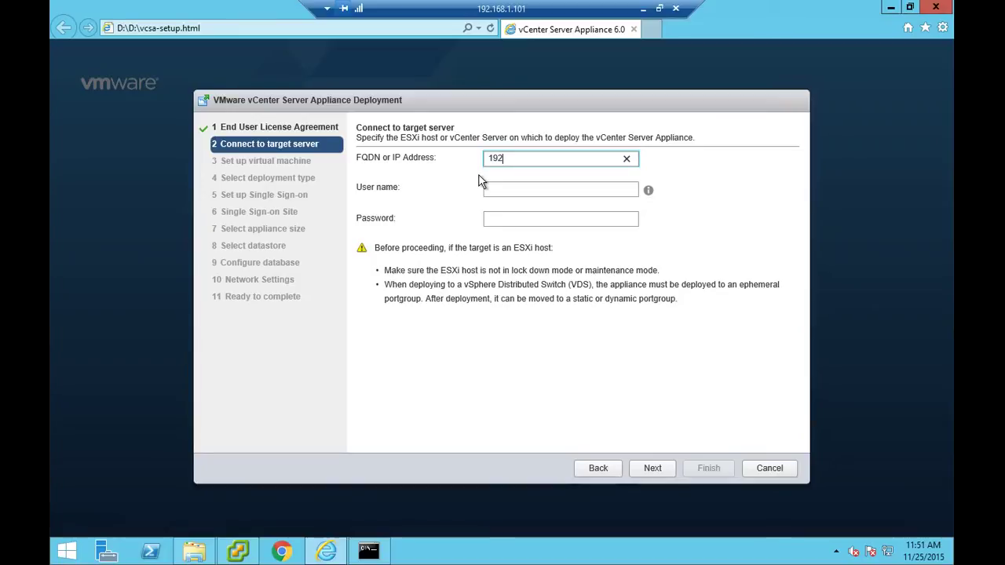
pyautogui.write('.')
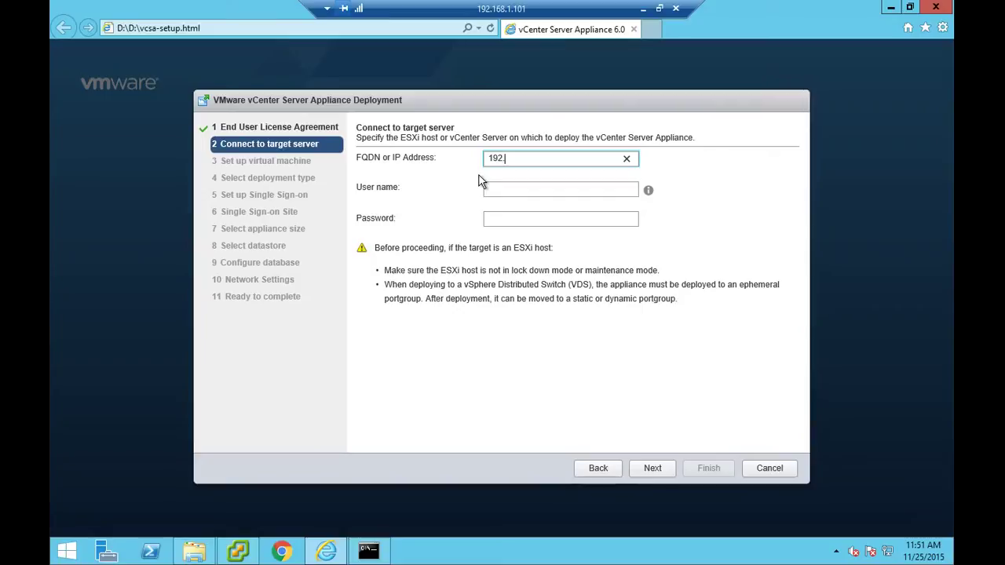
pyautogui.write('168.1.111')
pyautogui.press('Tab')
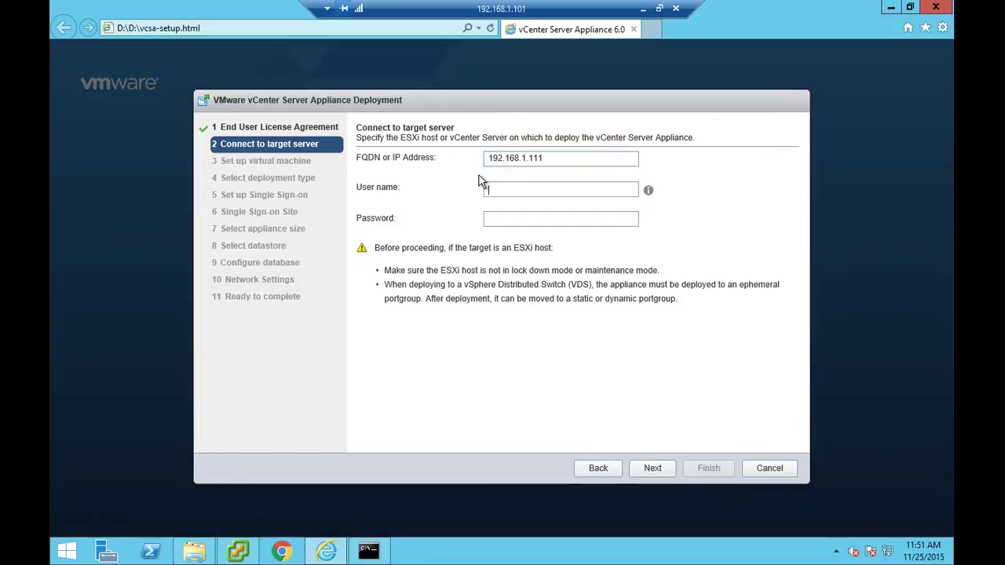
pyautogui.write('root')
pyautogui.press('Tab')
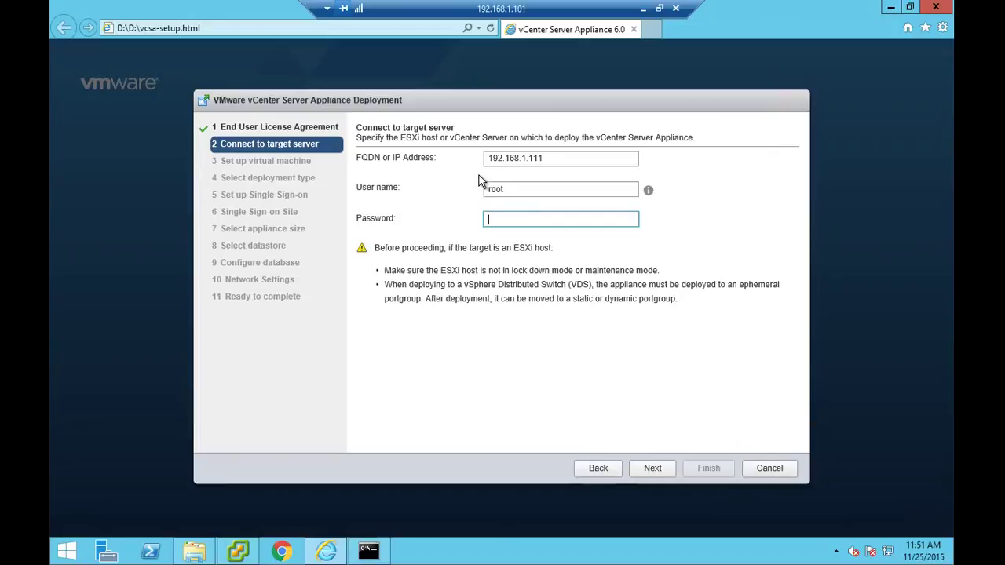
pyautogui.write('VMware1!')
pyautogui.click(239, 552)
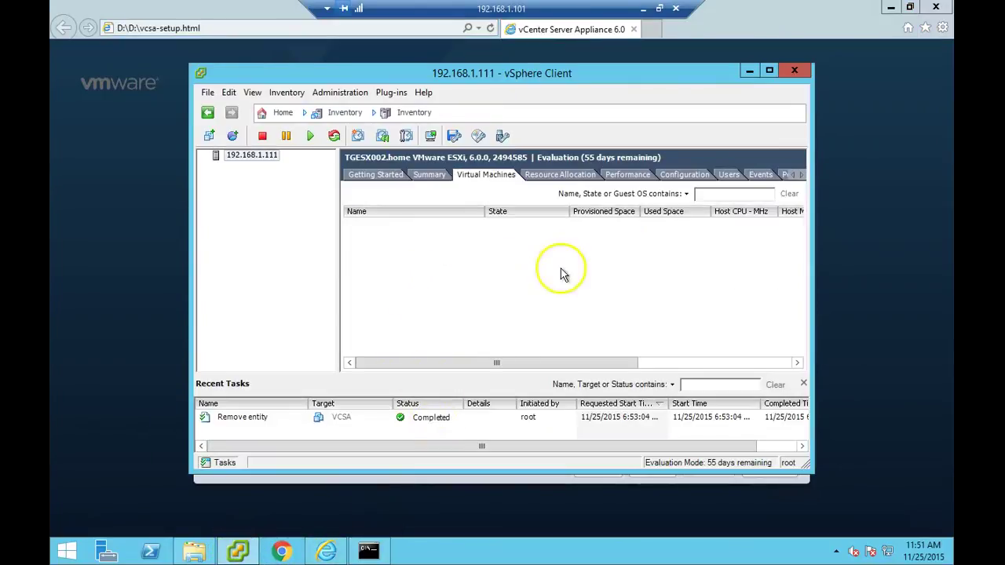
pyautogui.click(248, 157)
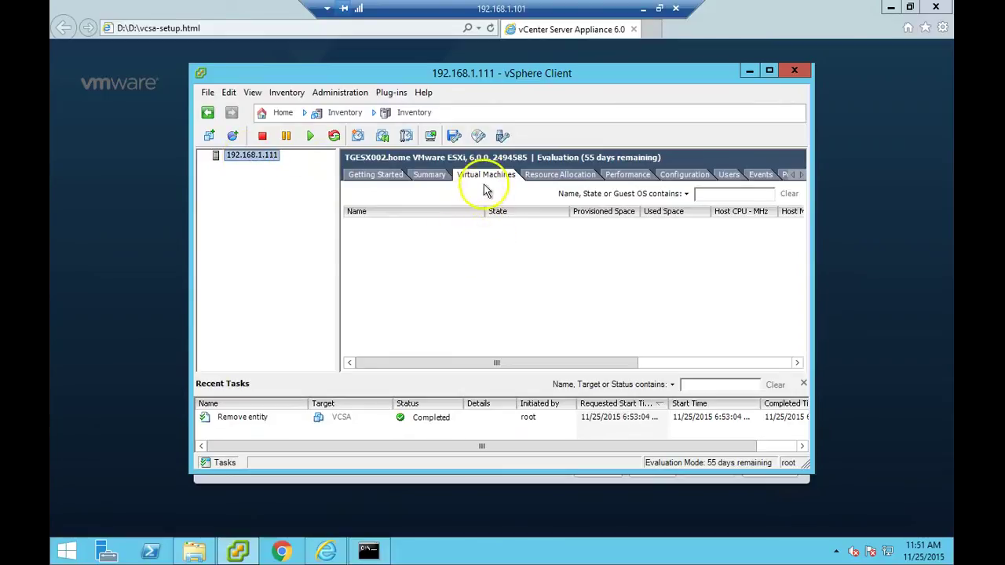
# - Validate the 192.168.1.111 connection and accept the host's untrusted certificate
pyautogui.click(118, 257)
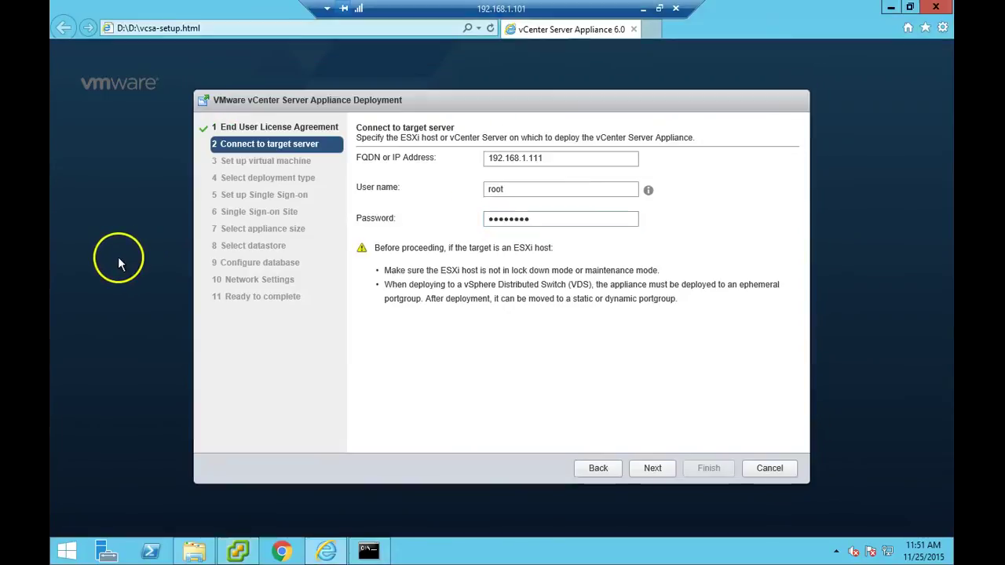
pyautogui.click(659, 472)
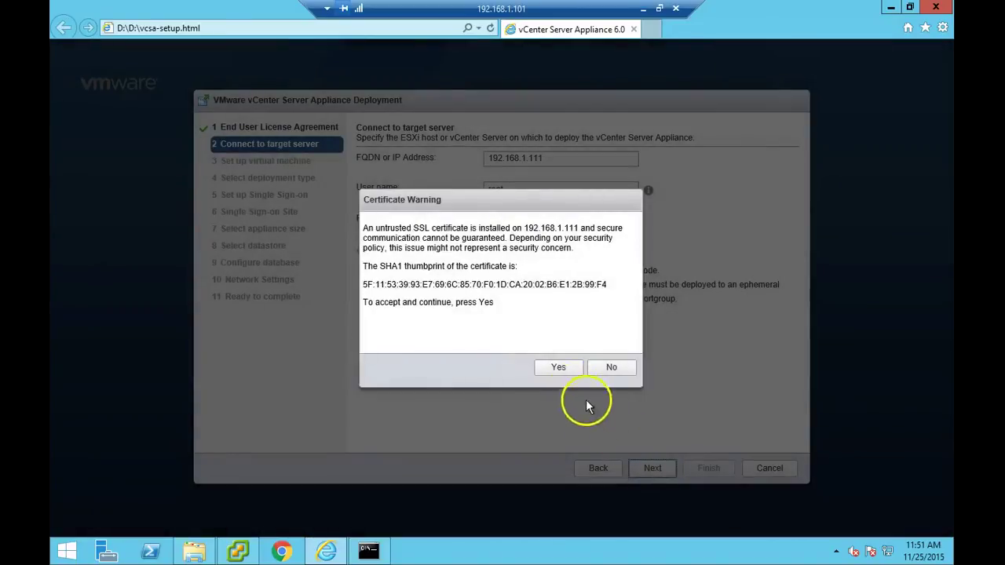
pyautogui.click(560, 371)
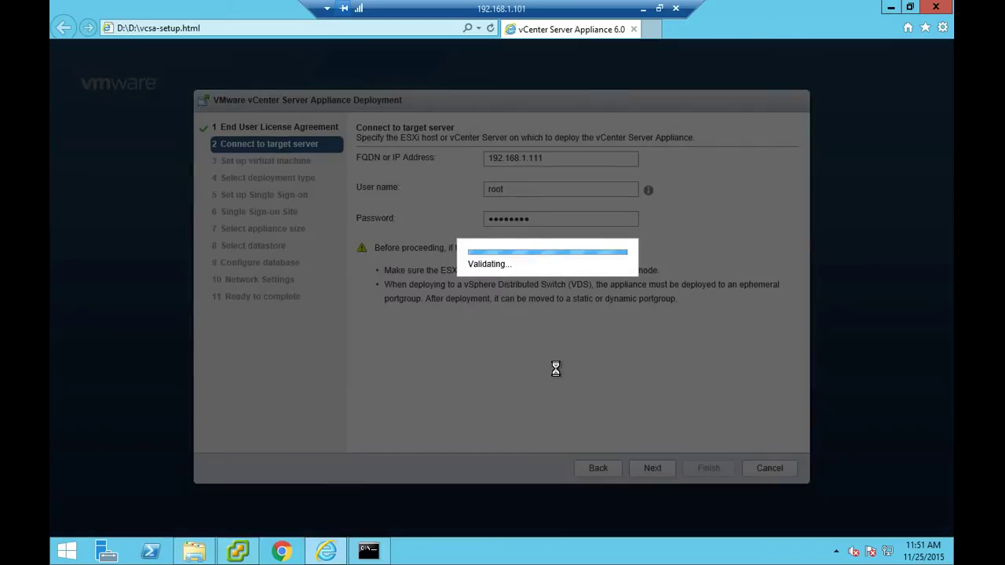
pyautogui.click(551, 379)
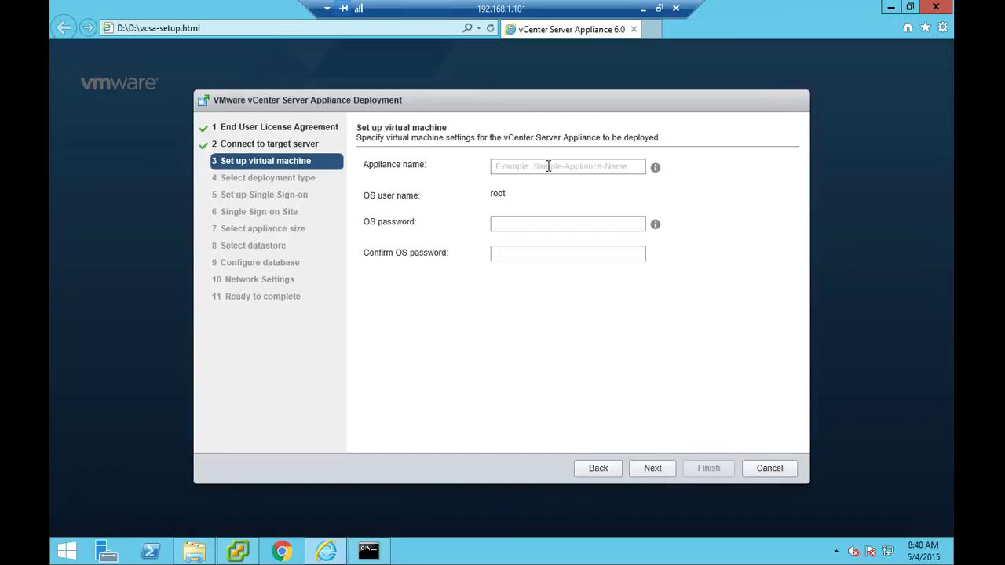
# - Name the appliance vcsa and enter and confirm its OS password
pyautogui.click(548, 166)
pyautogui.write('v')
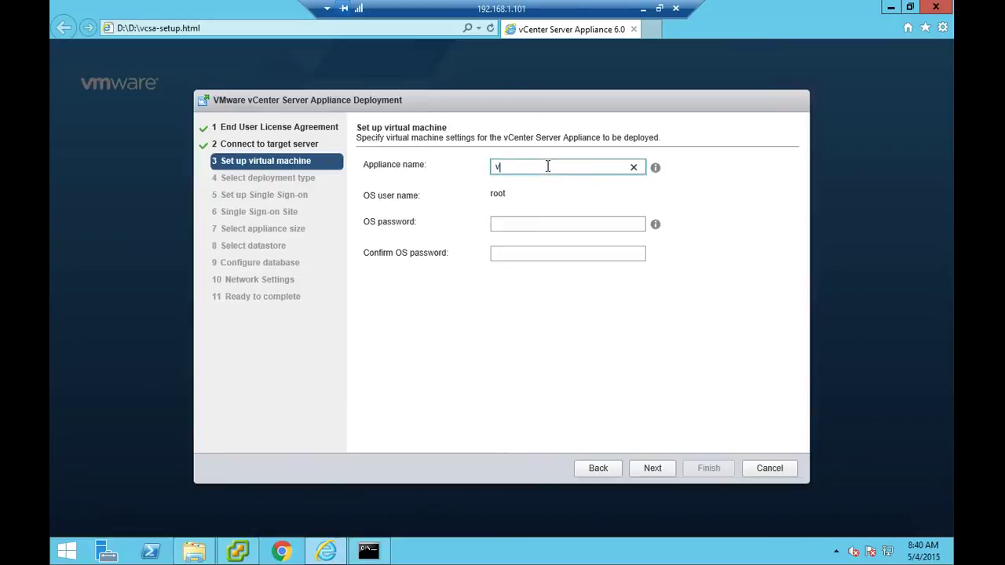
pyautogui.write('csa')
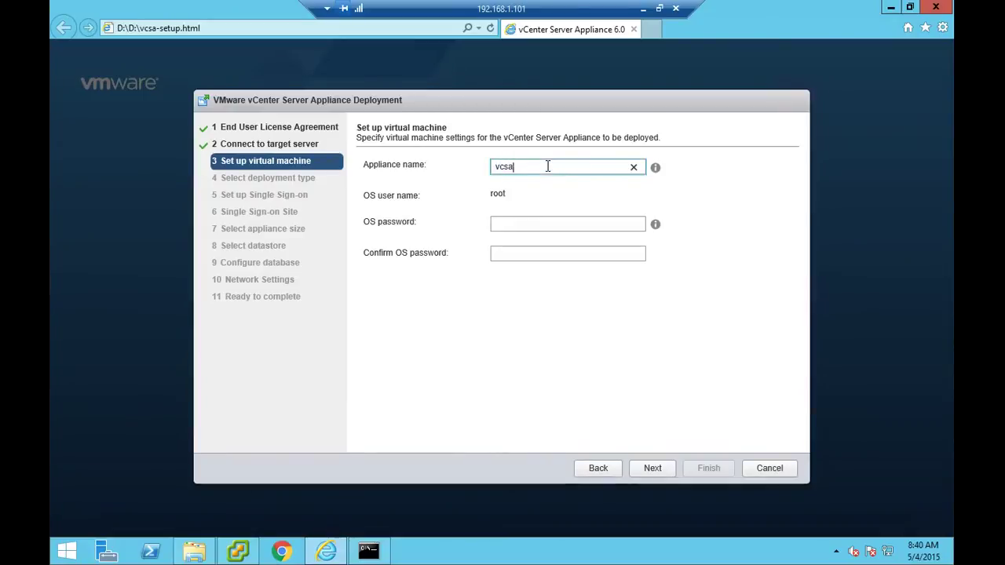
pyautogui.press('Tab')
pyautogui.write('V')
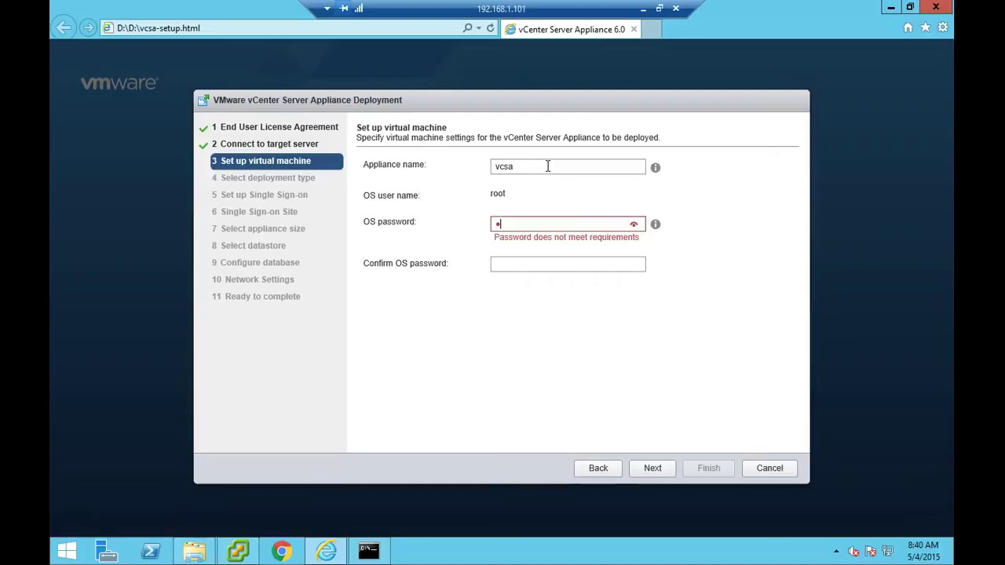
pyautogui.write('Mware1!!')
pyautogui.press('Tab')
pyautogui.write('VMw')
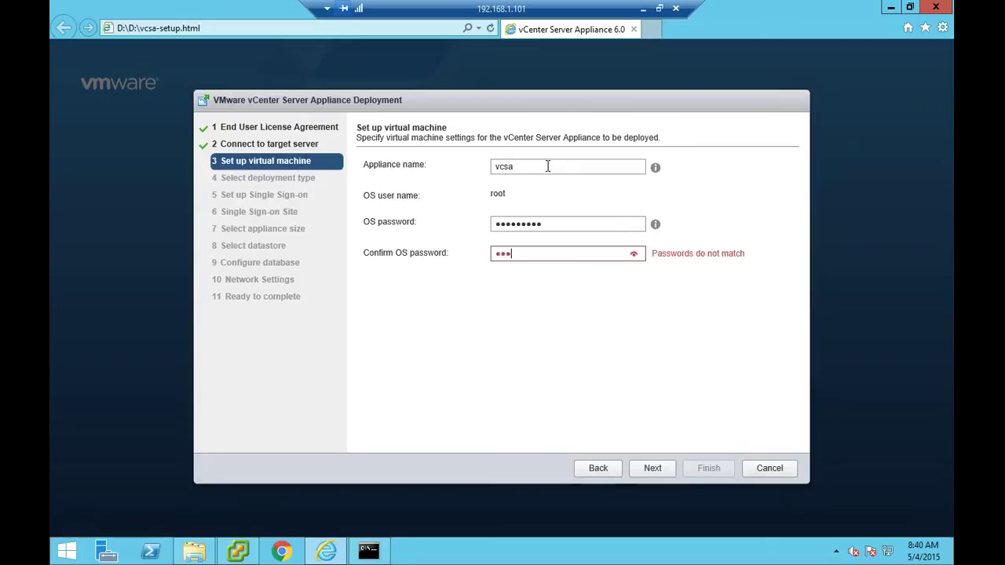
pyautogui.write('are1!!')
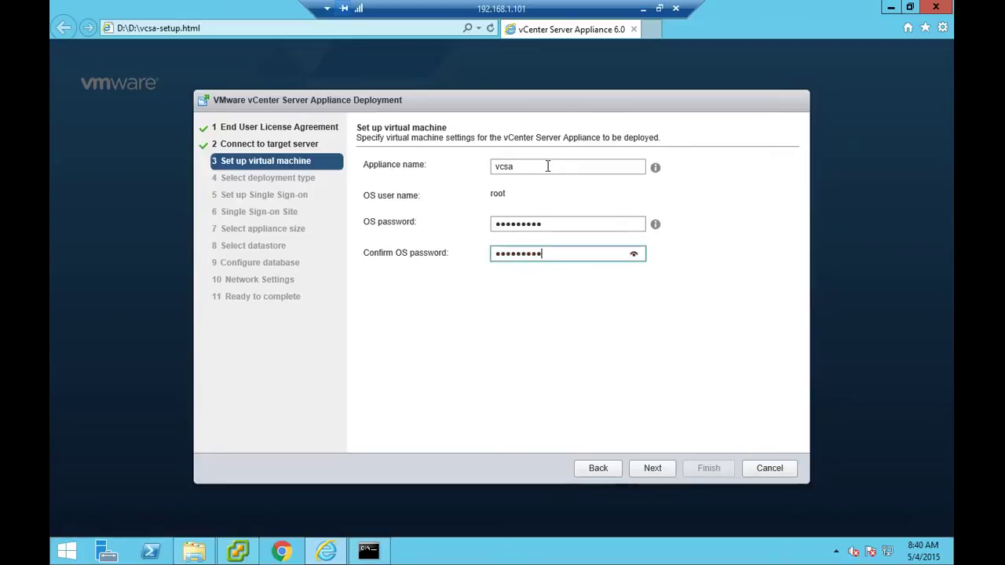
pyautogui.click(655, 472)
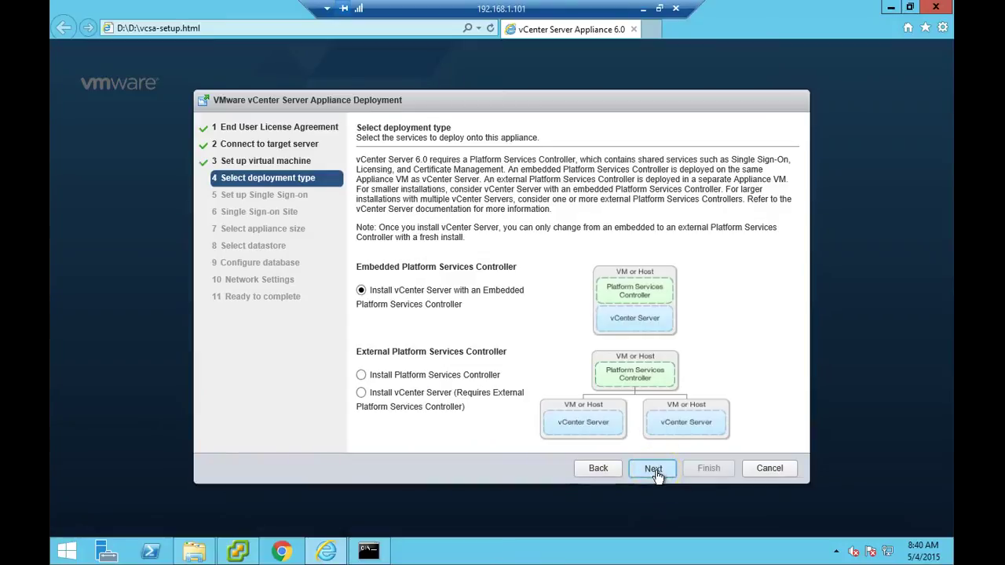
# - Choose to create a new SSO domain and enter and confirm the SSO administrator password
pyautogui.click(654, 471)
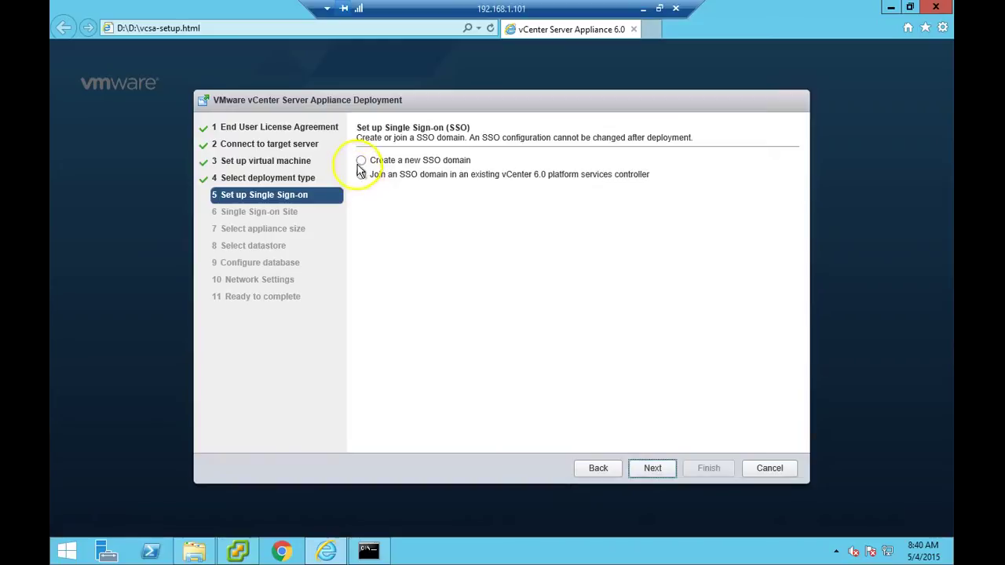
pyautogui.click(361, 160)
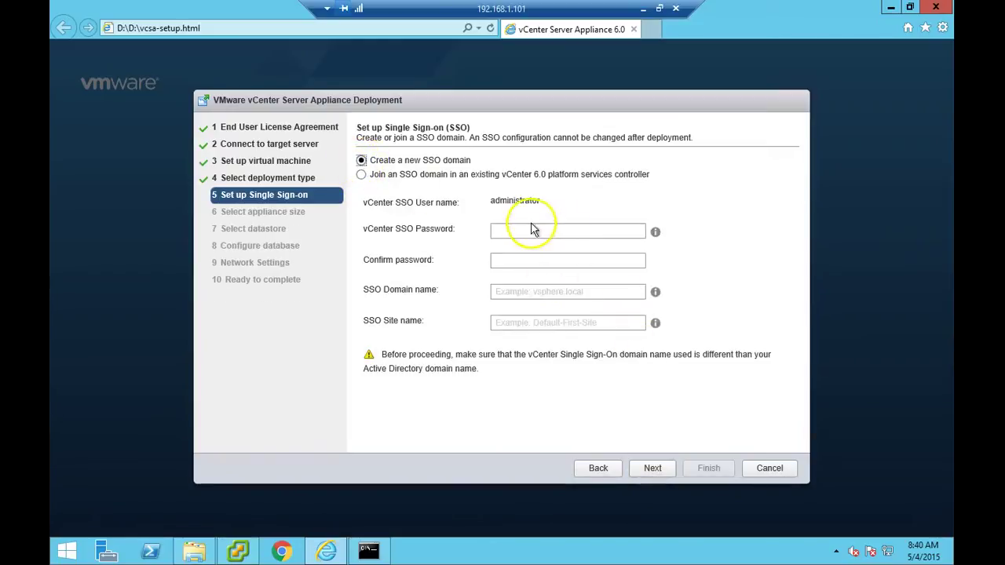
pyautogui.click(572, 232)
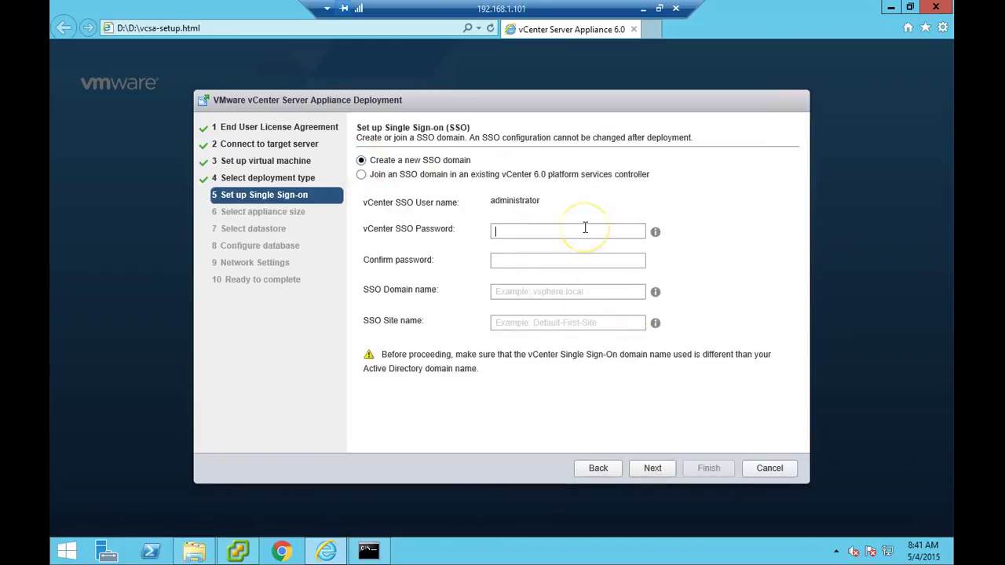
pyautogui.write('VMware1!')
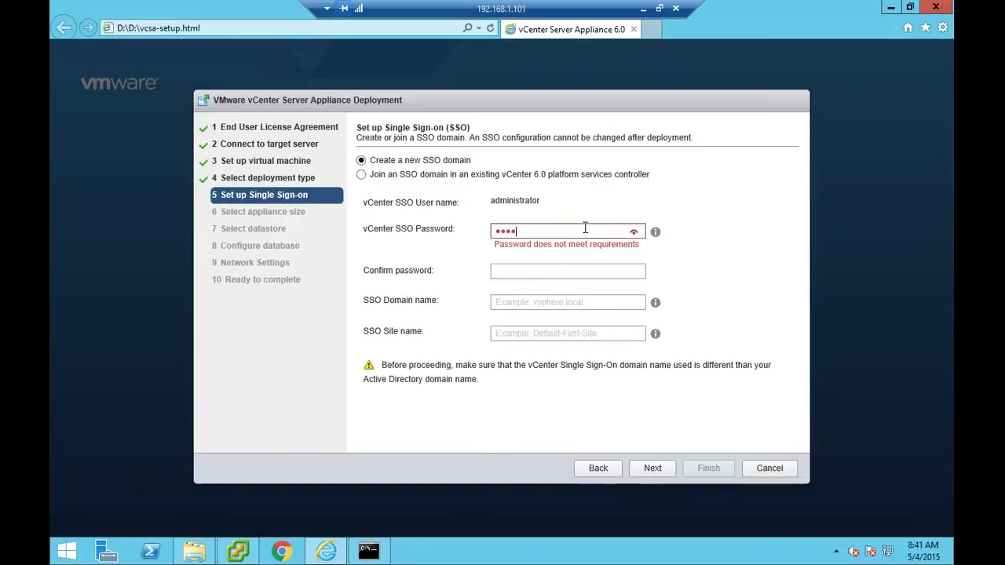
pyautogui.write('!')
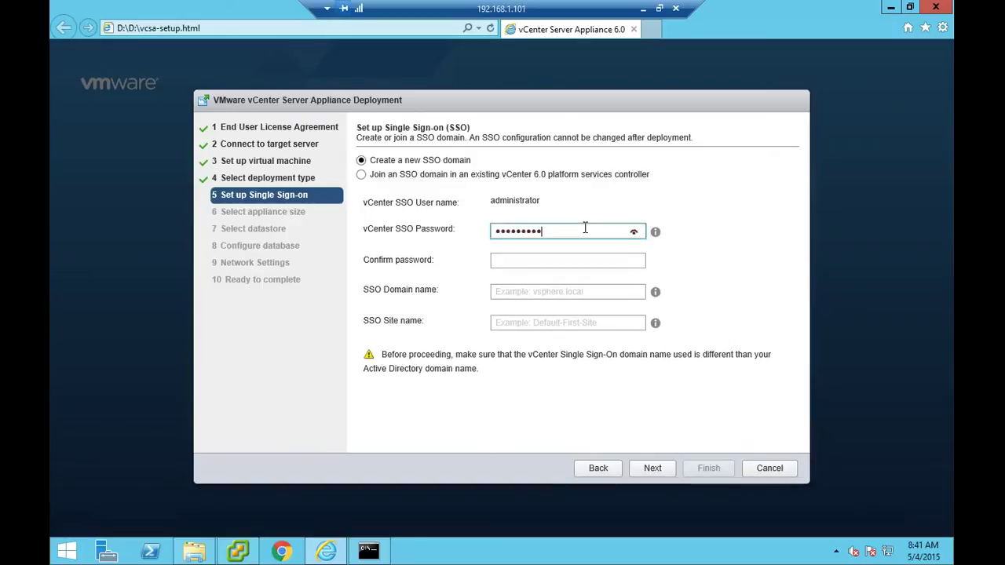
pyautogui.press('Tab')
pyautogui.write('VMware1!')
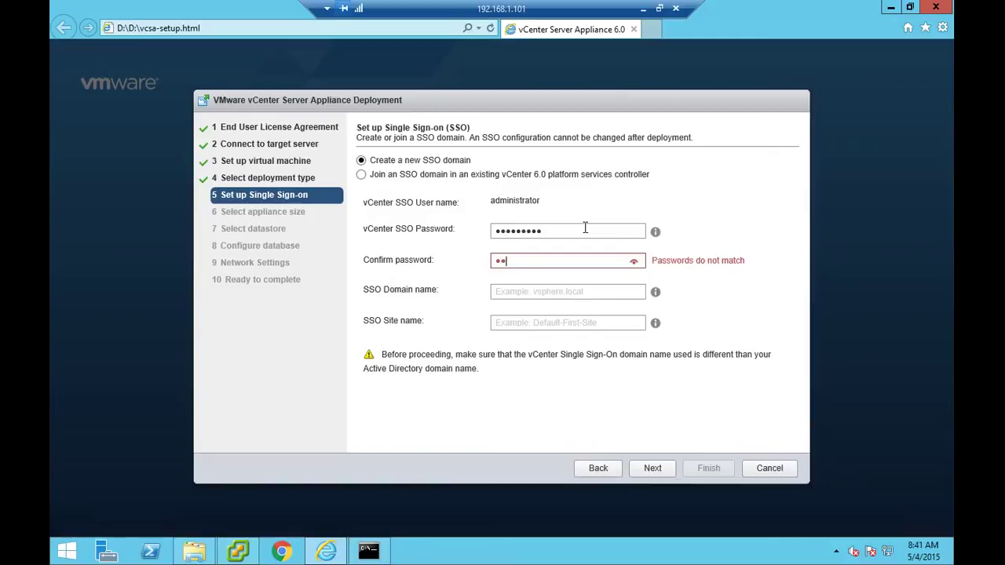
pyautogui.write('!')
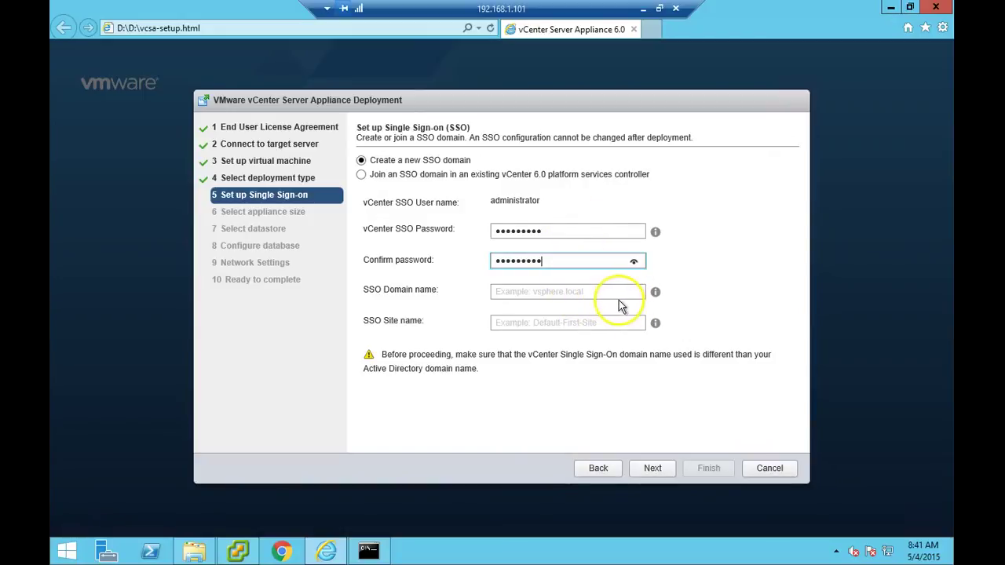
# - Set the SSO domain name vsphere.local and site name Default-First-Site
pyautogui.click(608, 295)
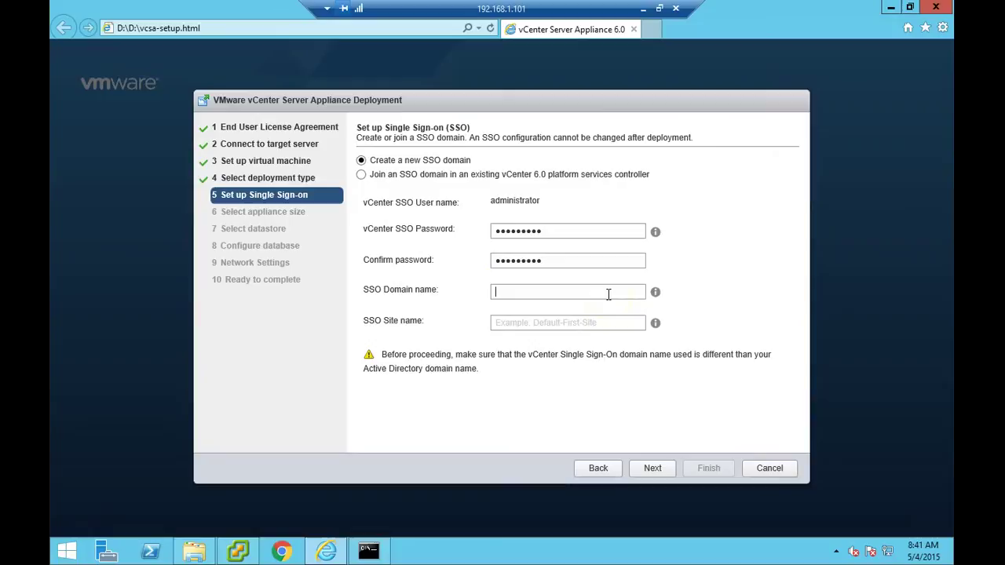
pyautogui.write('vsphere.o')
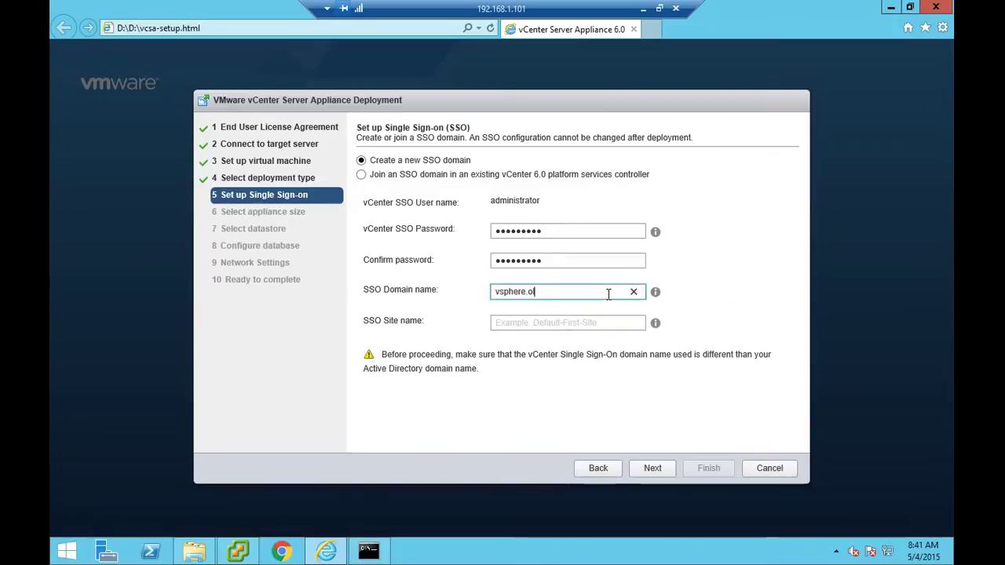
pyautogui.press('BackSpace')
pyautogui.write('local')
pyautogui.press('Tab')
pyautogui.write('Defa')
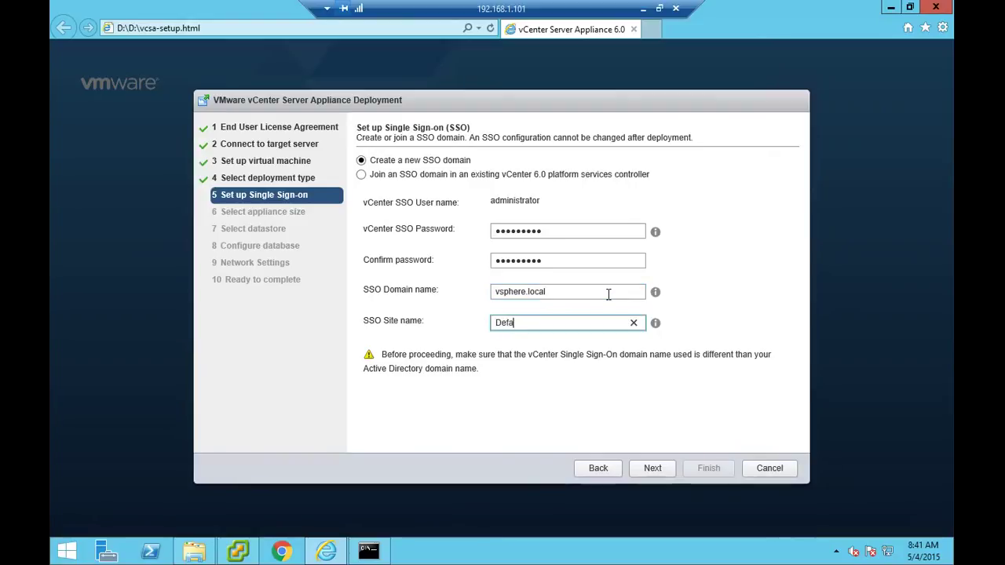
pyautogui.write('ult0')
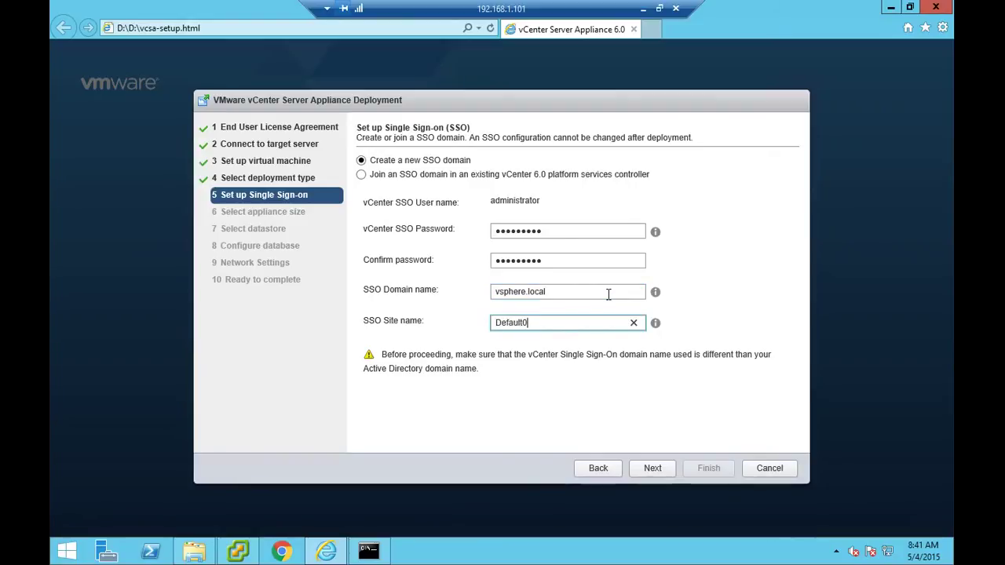
pyautogui.press('BackSpace')
pyautogui.write('-First-Site')
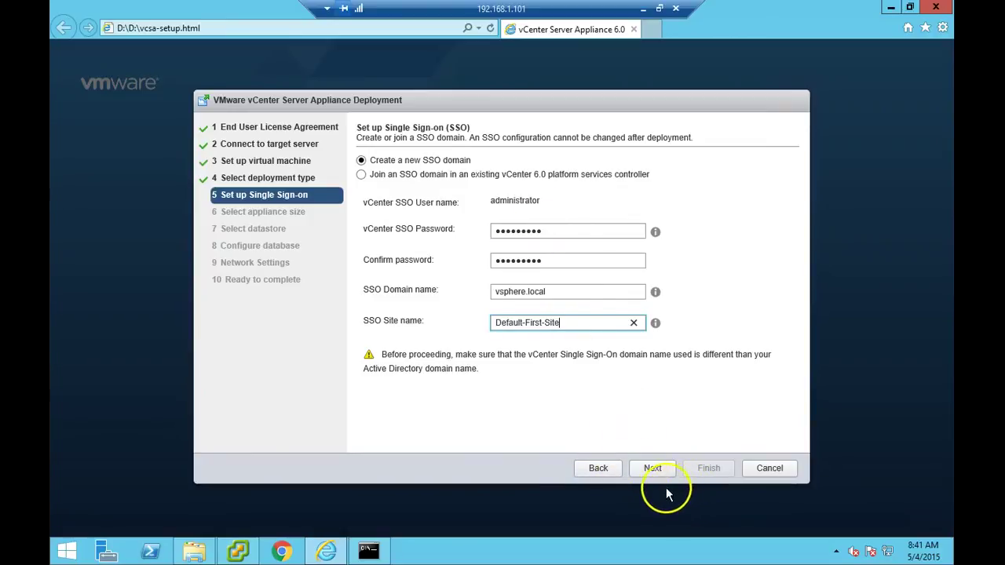
pyautogui.click(653, 469)
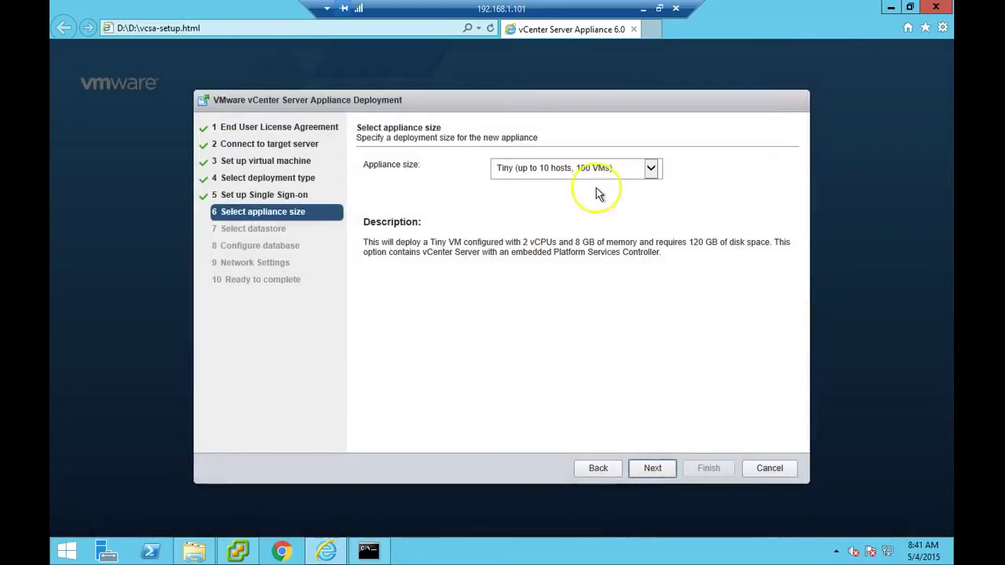
# - Keep appliance size Tiny (up to 10 hosts, 100 VMs) and store the appliance on datastore1
pyautogui.click(654, 173)
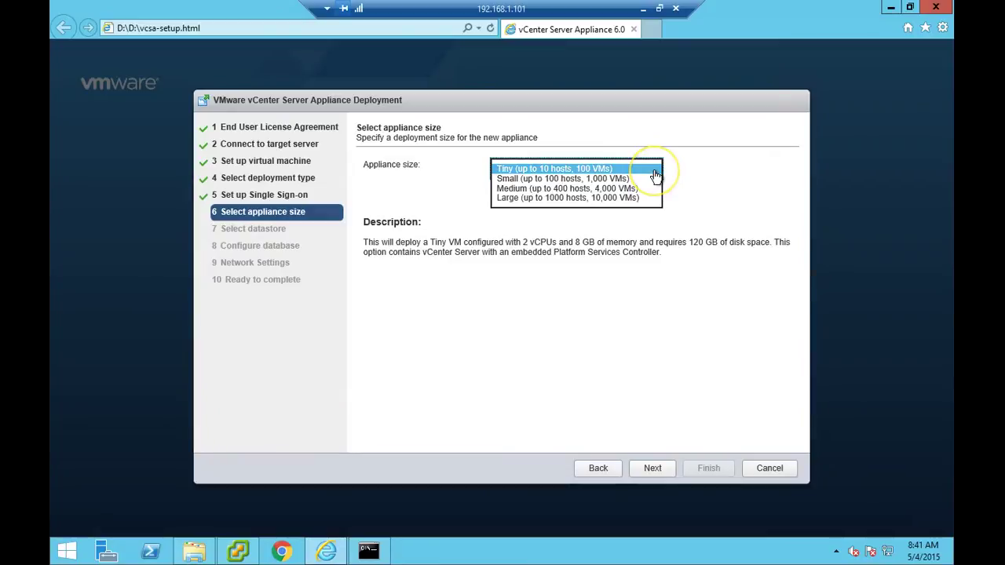
pyautogui.click(655, 170)
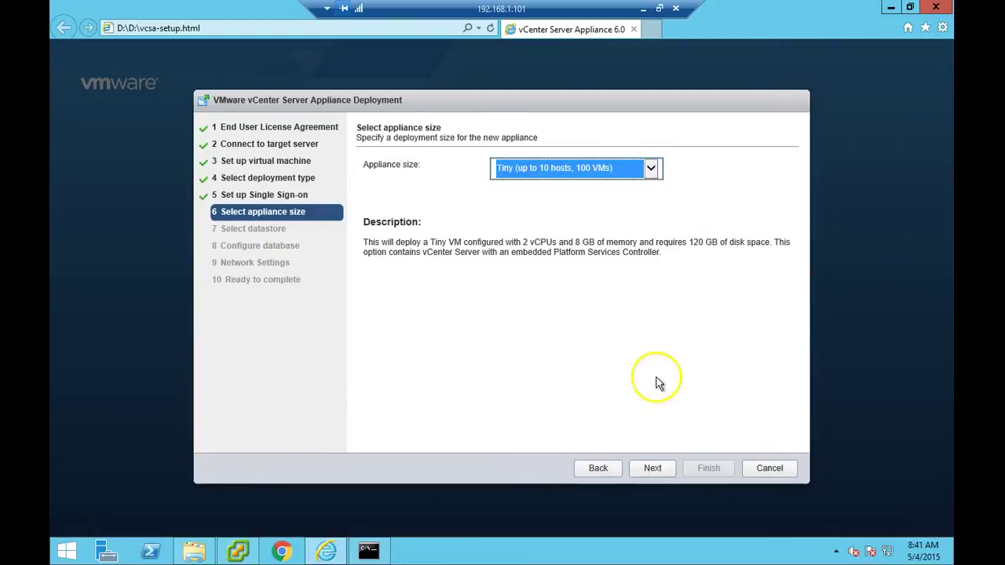
pyautogui.click(654, 469)
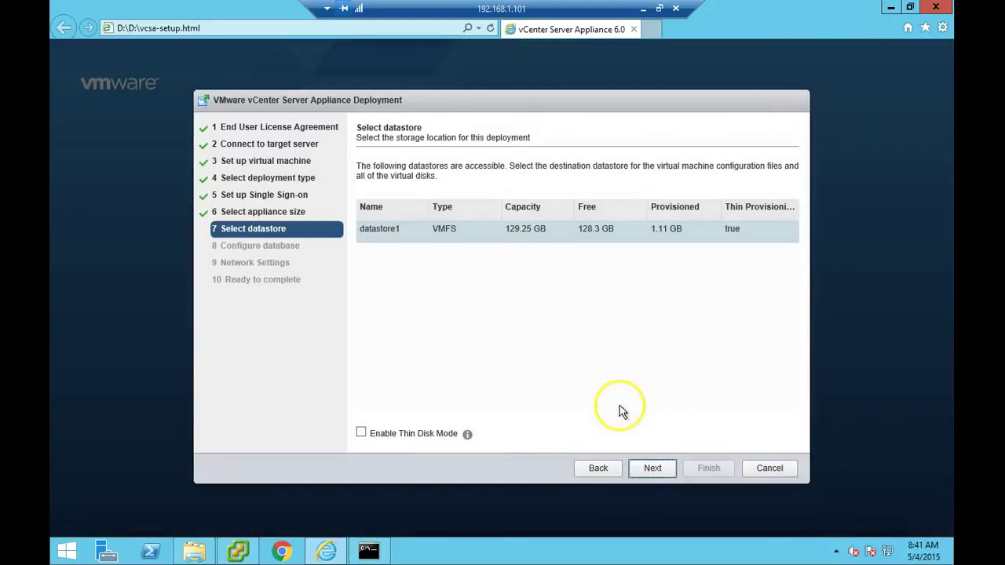
pyautogui.click(659, 468)
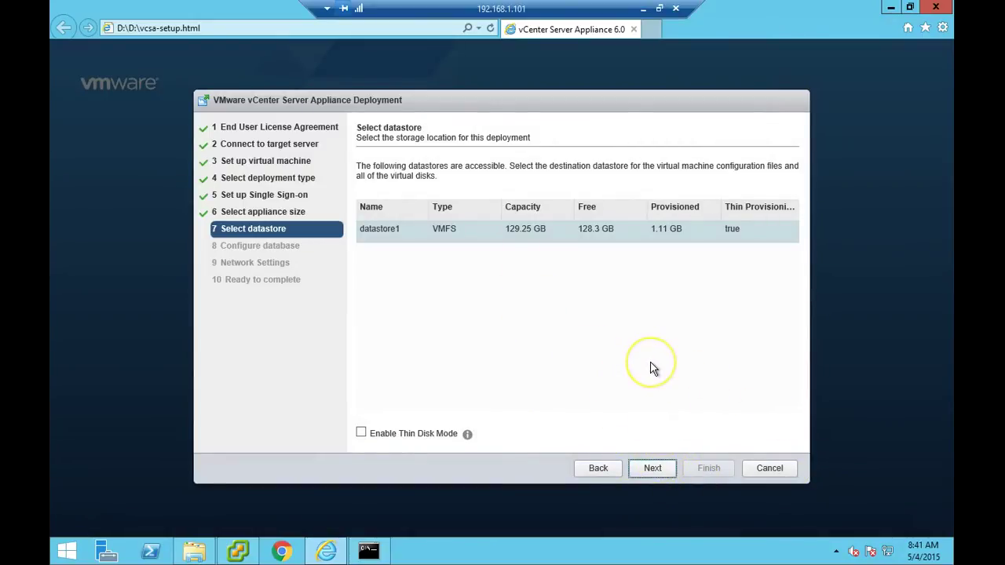
pyautogui.click(652, 470)
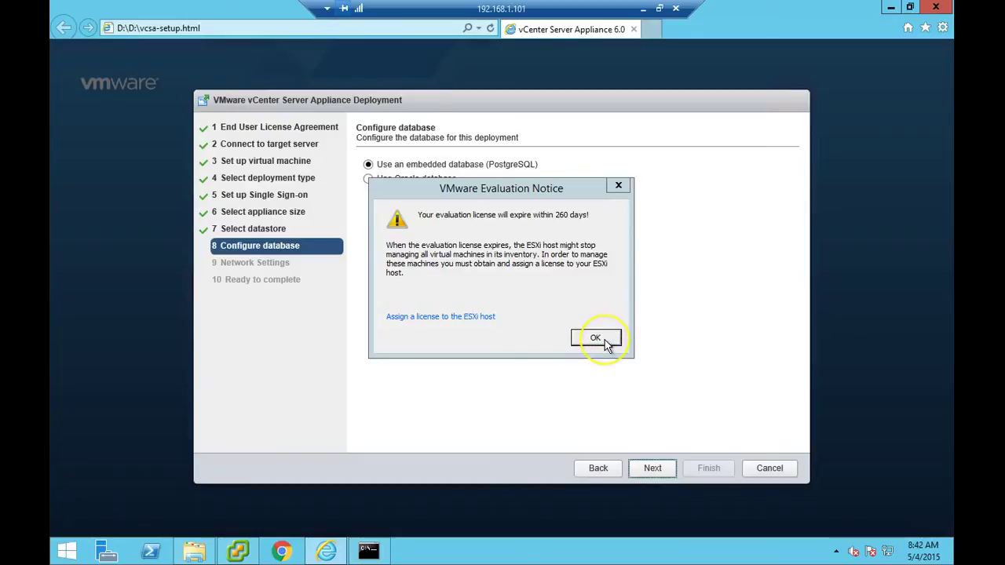
# - Dismiss the evaluation notice and keep the embedded PostgreSQL database
pyautogui.click(605, 344)
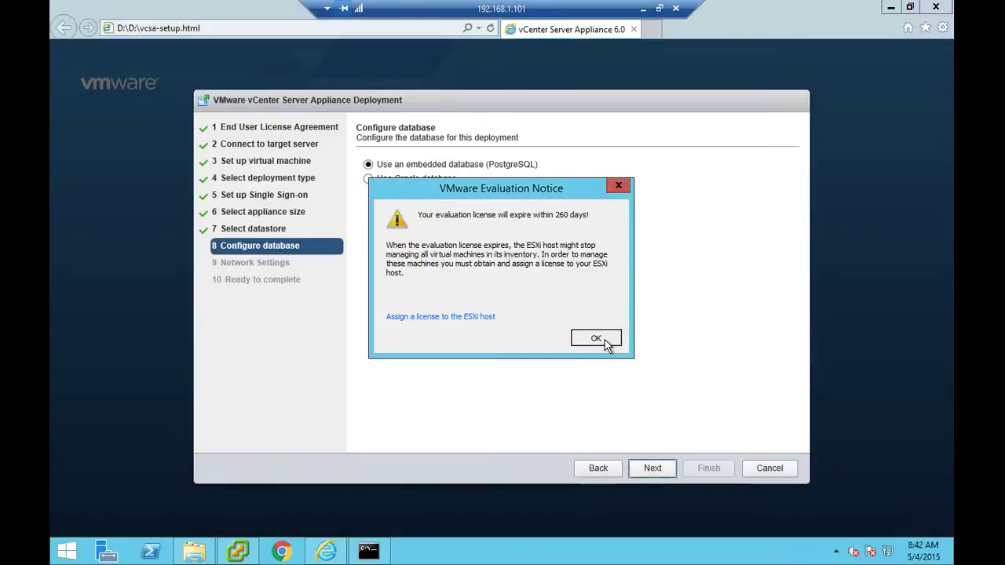
pyautogui.click(668, 469)
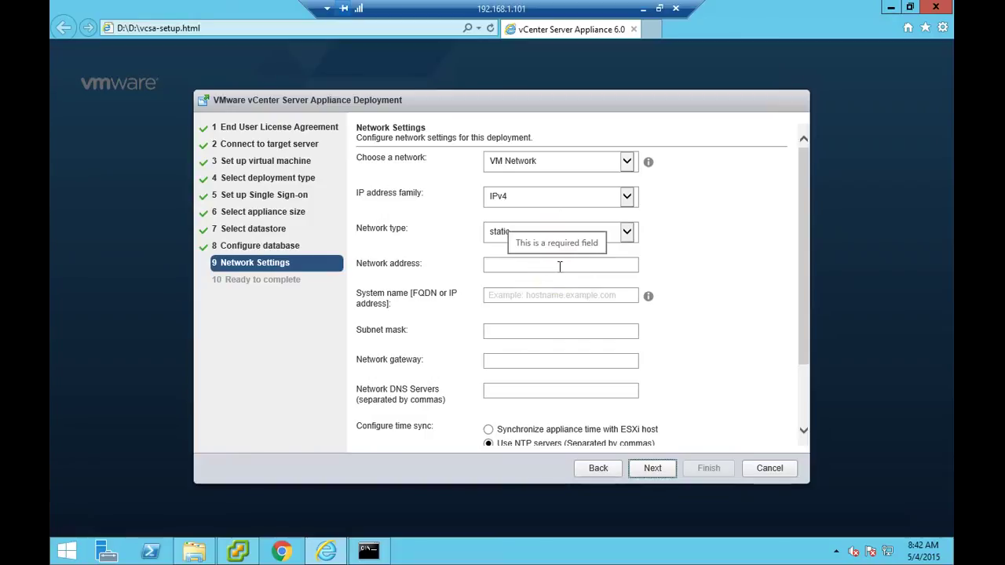
# - Enter IP 192.168.1.112, FQDN vcsa.tgbits.local, mask 255.255.255.0, gateway 192.168.1.1, DNS 192.168.1.100
pyautogui.click(560, 264)
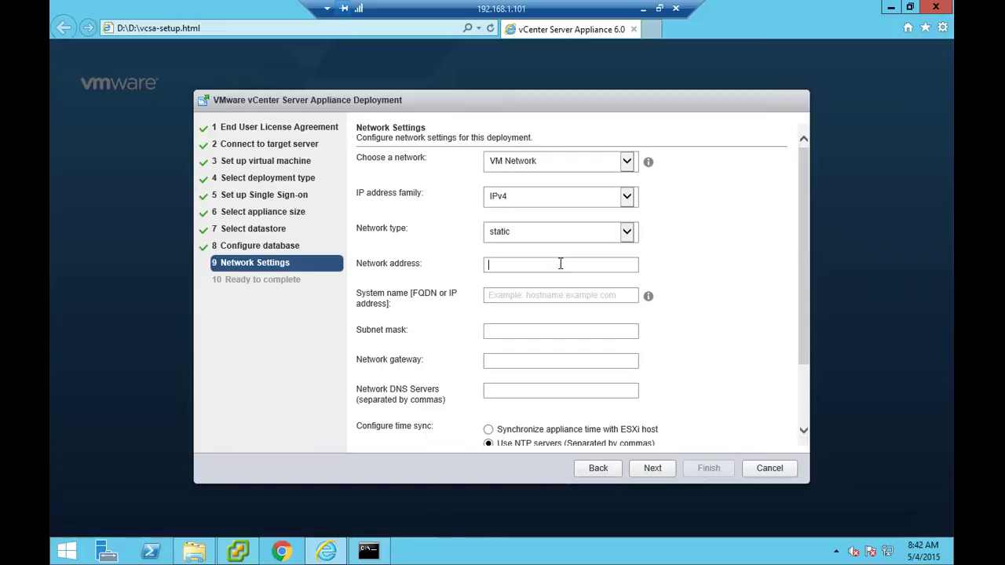
pyautogui.write('1')
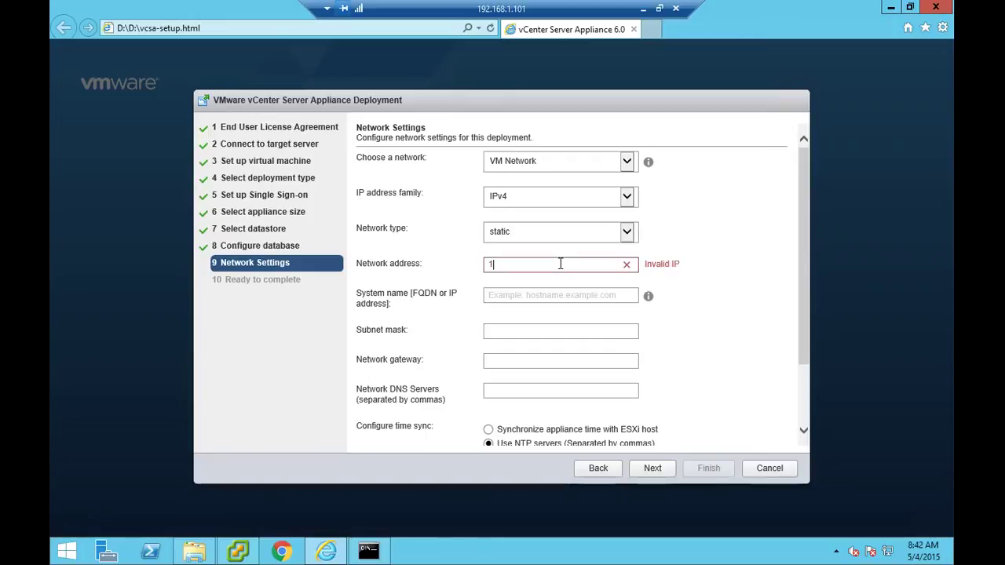
pyautogui.write('9')
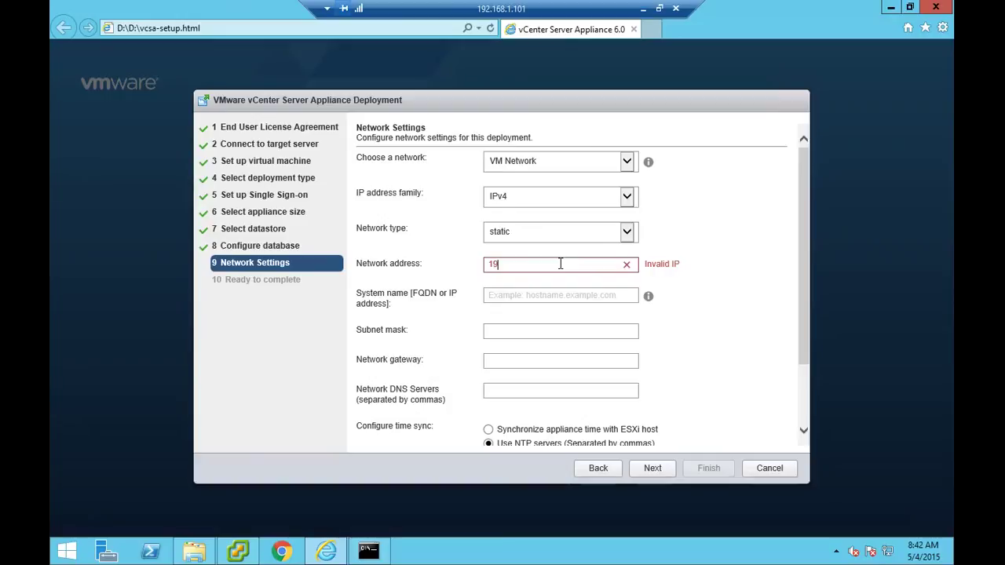
pyautogui.write('2.168')
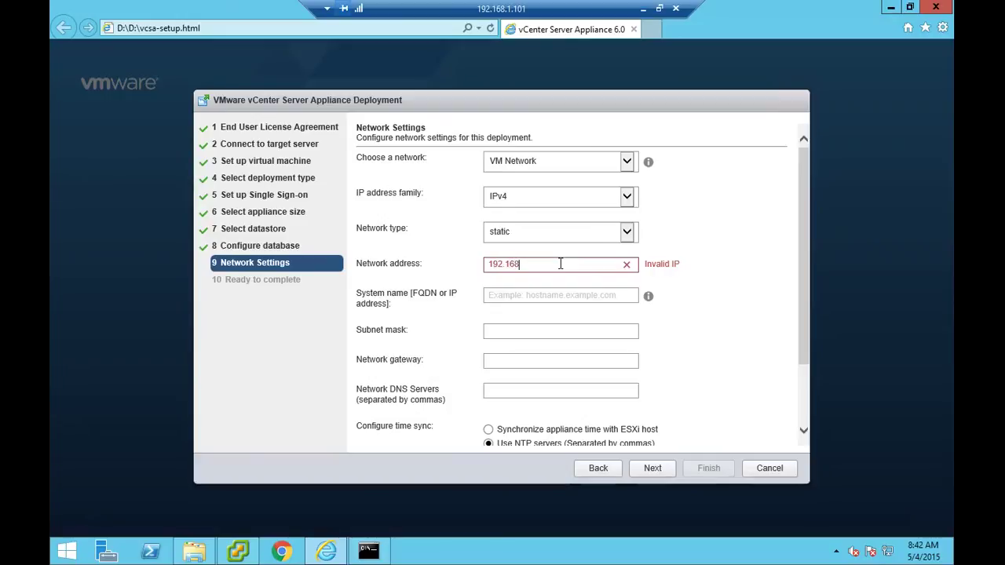
pyautogui.write('.1.')
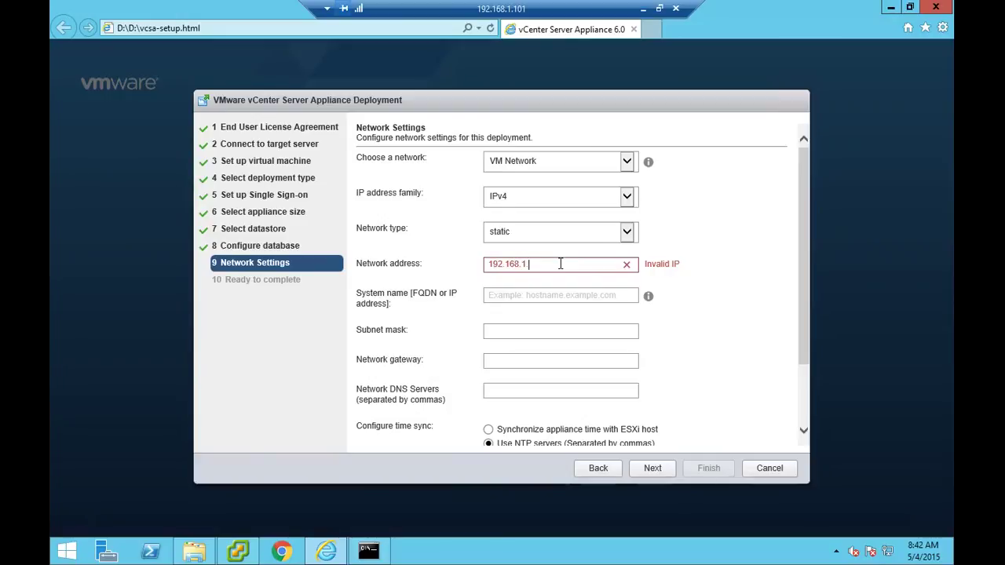
pyautogui.write('112')
pyautogui.press('Tab')
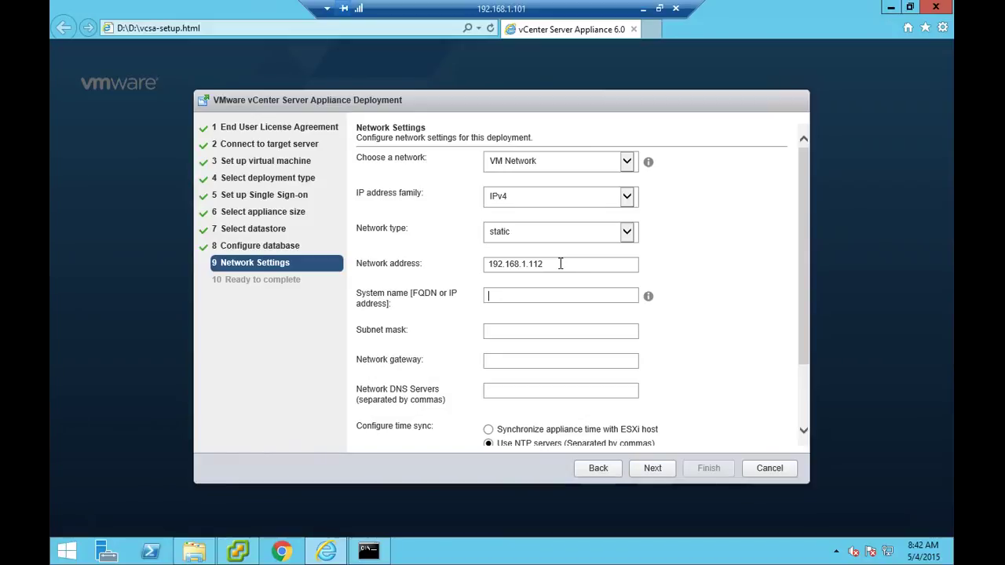
pyautogui.write('vcsa')
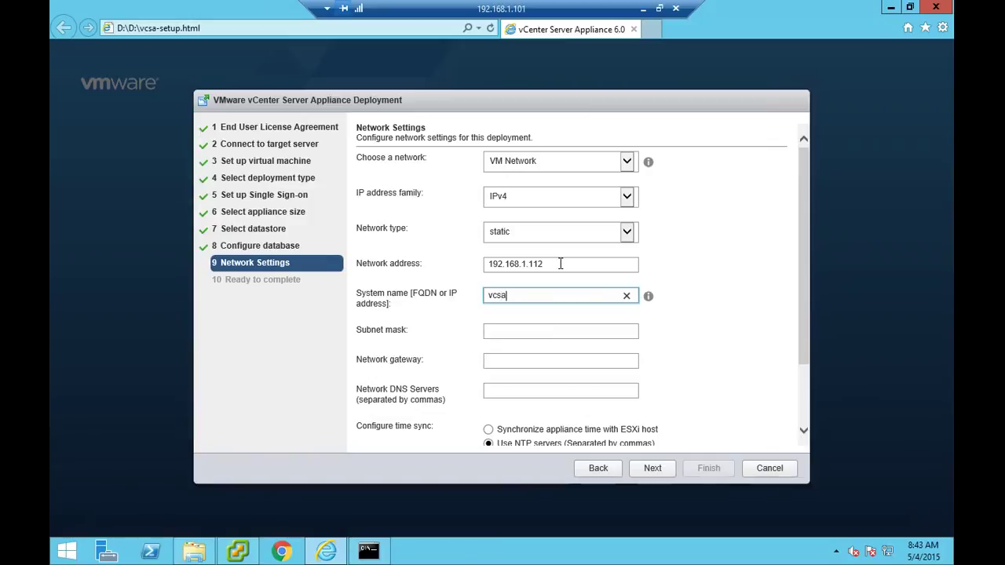
pyautogui.write('.tgbits.local')
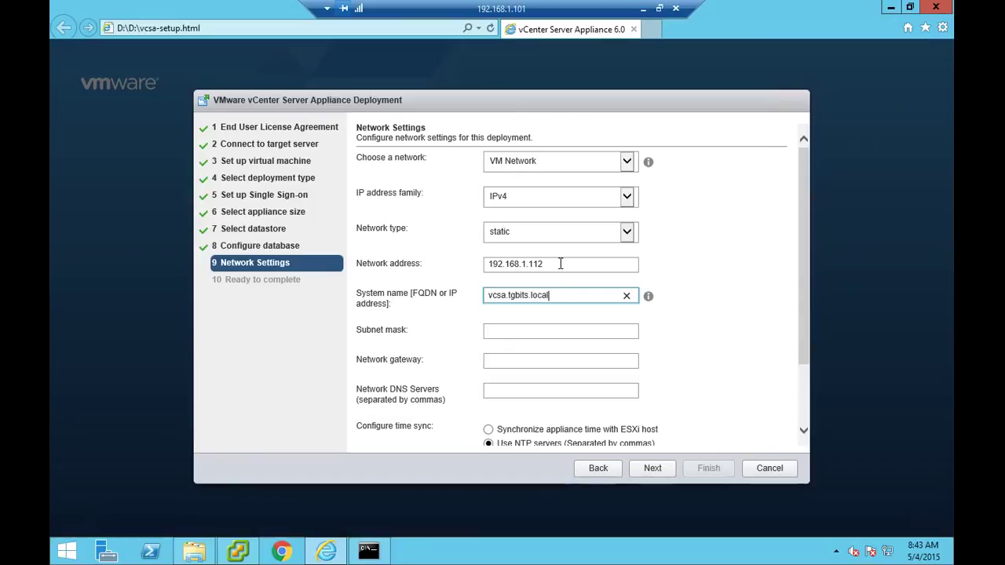
pyautogui.press('Tab')
pyautogui.write('2')
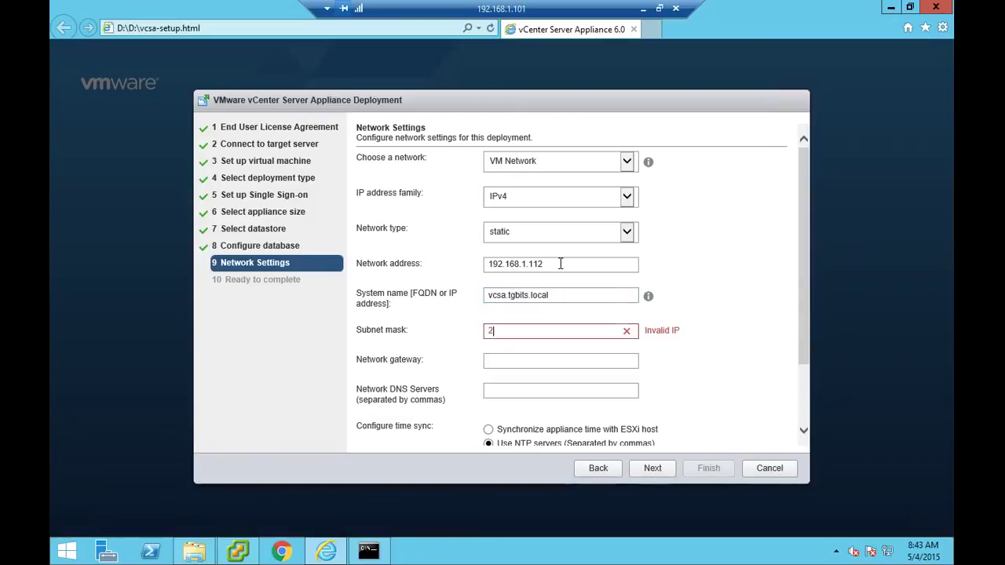
pyautogui.write('55.255.255.0')
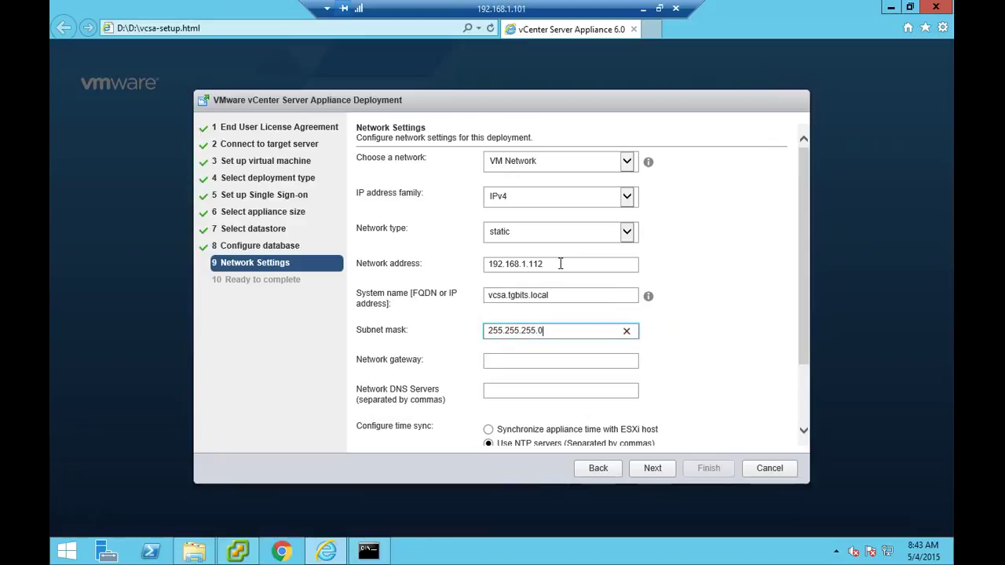
pyautogui.press('Tab')
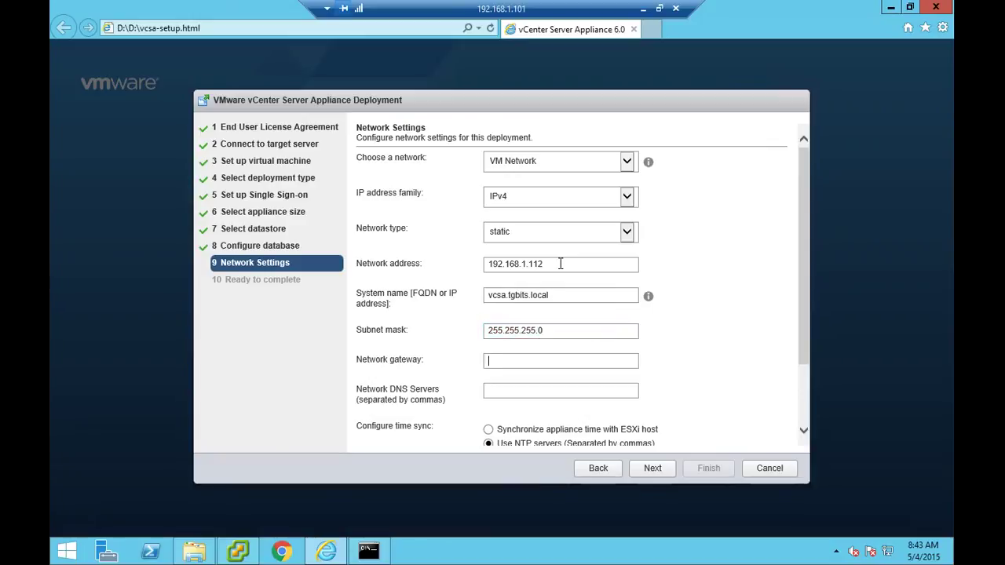
pyautogui.write('19')
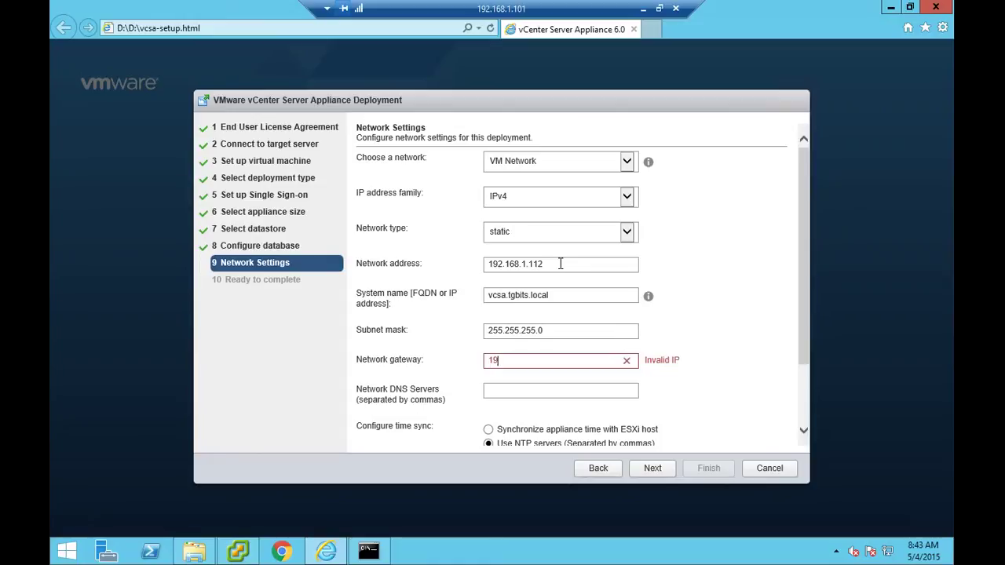
pyautogui.write('2.168.1.1')
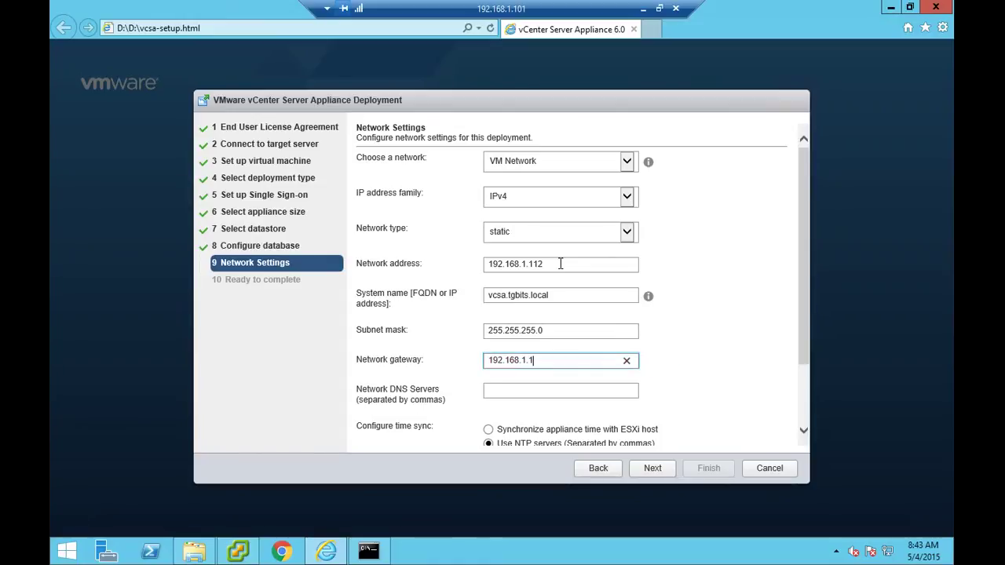
pyautogui.press('Tab')
pyautogui.write('1')
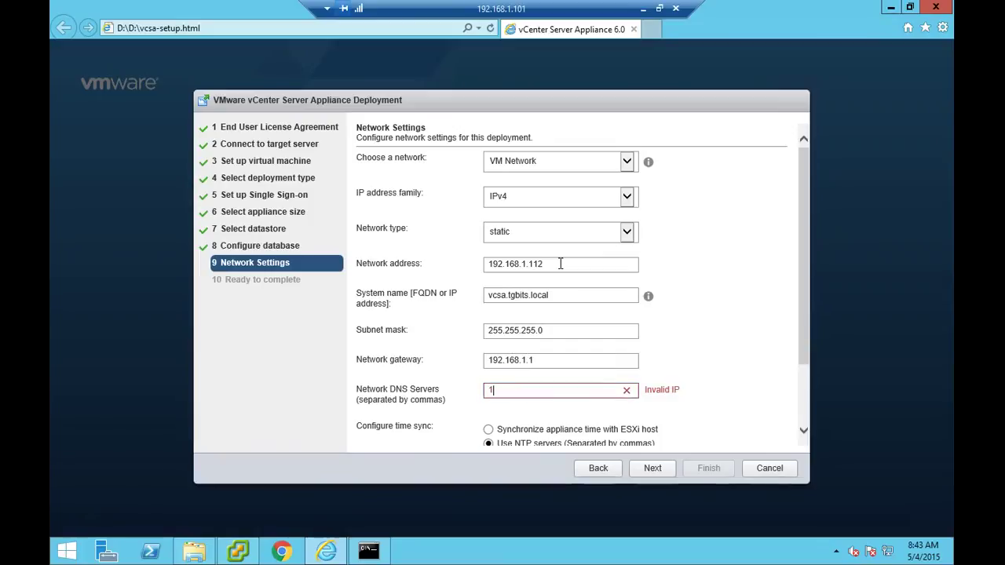
pyautogui.write('92.16')
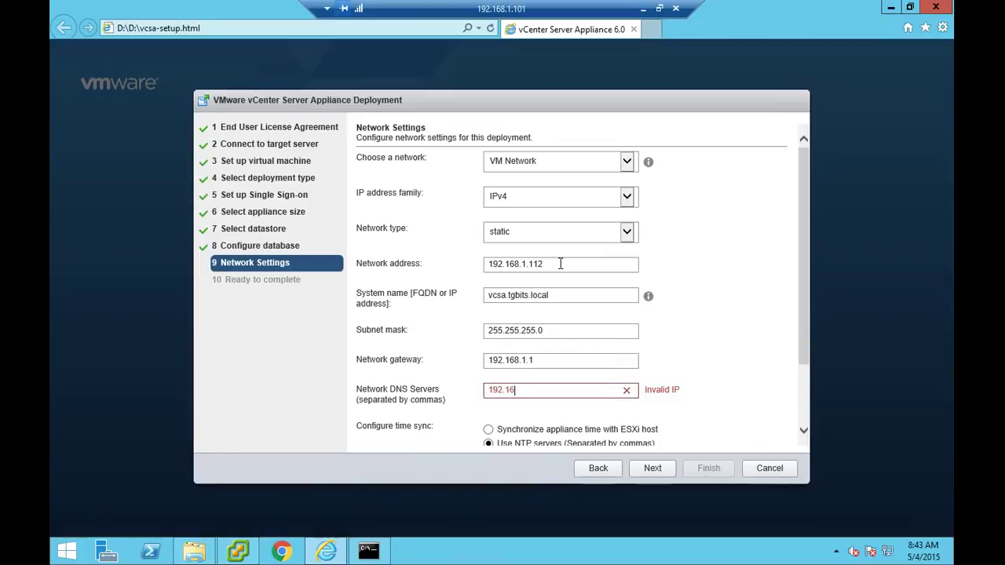
pyautogui.write('8.1.100')
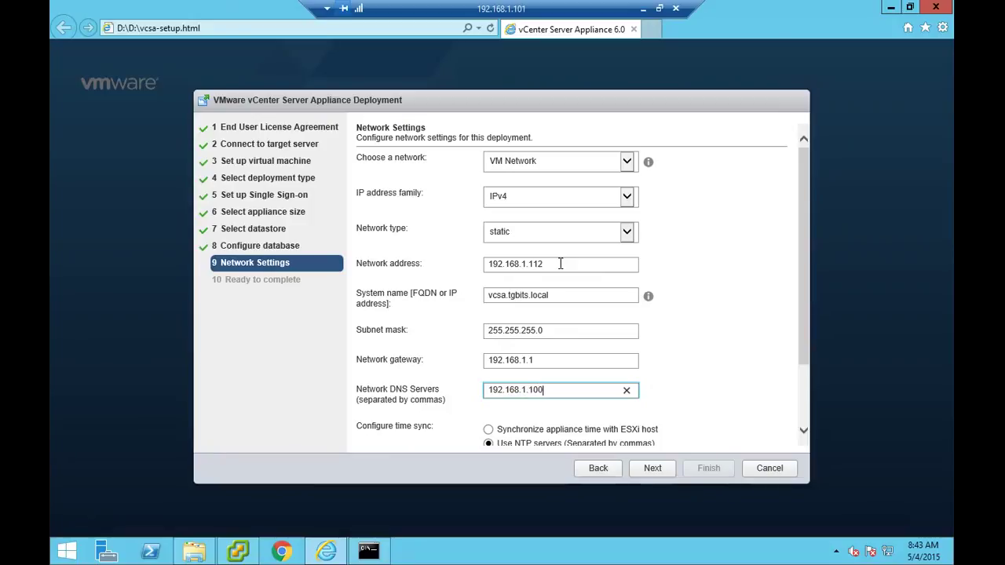
# - Verify with nslookup that vcsa.tgbits.local resolves to 192.168.1.112, then bring the wizard back
pyautogui.click(369, 549)
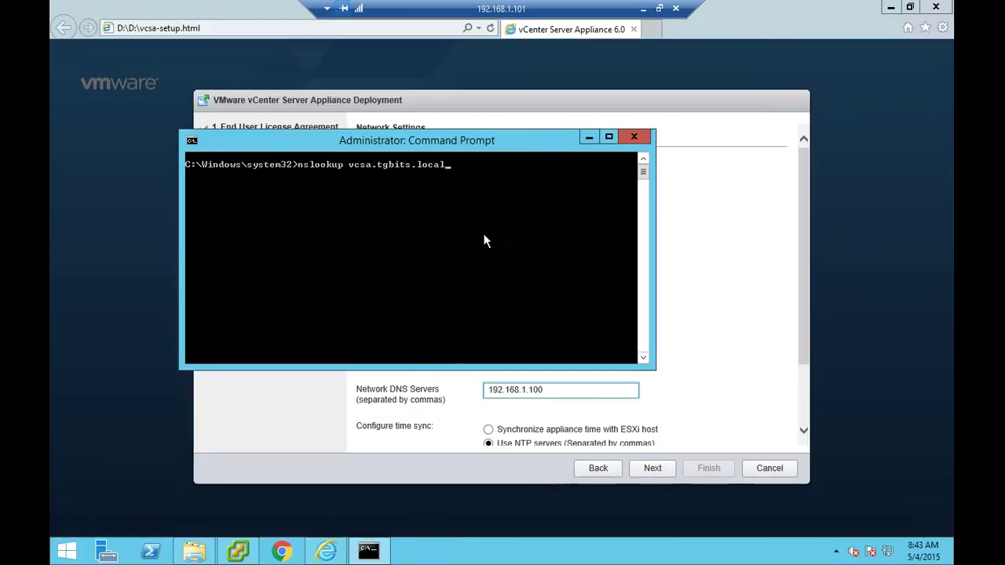
pyautogui.press('Return')
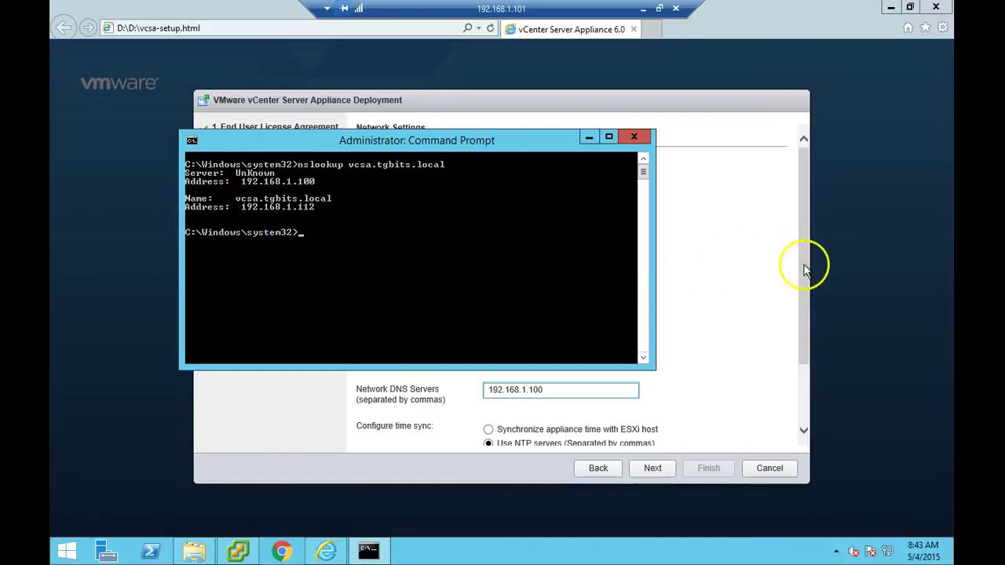
pyautogui.click(759, 137)
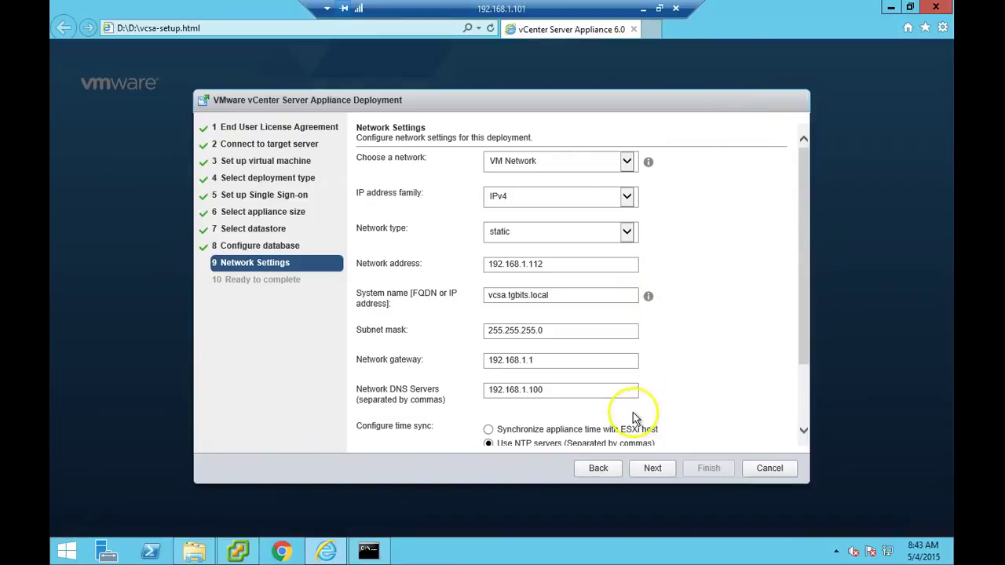
# - Synchronize appliance time with the ESXi host and advance to the Ready to complete page
pyautogui.moveTo(805, 350); pyautogui.dragTo(805, 385)
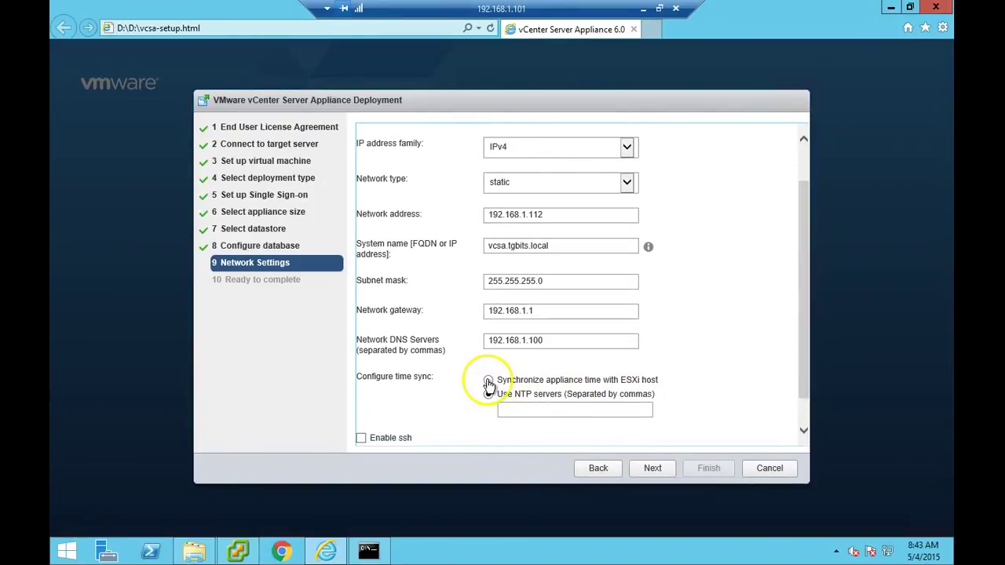
pyautogui.click(488, 382)
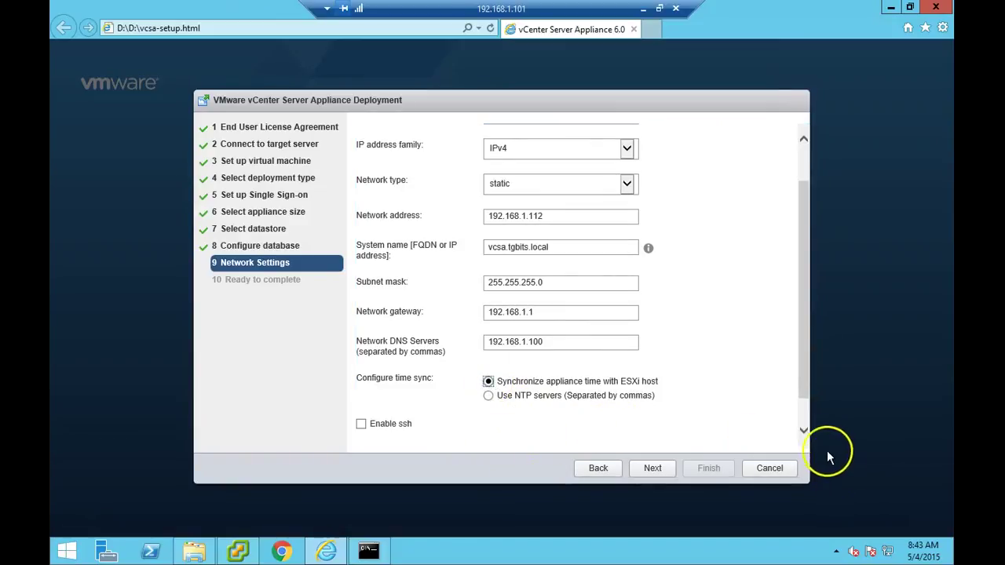
pyautogui.click(803, 429)
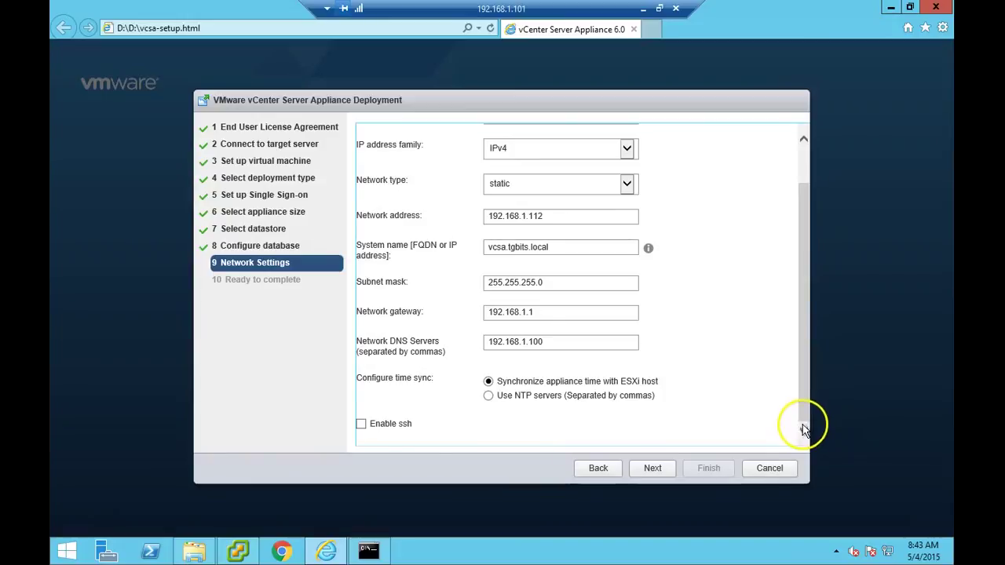
pyautogui.click(652, 471)
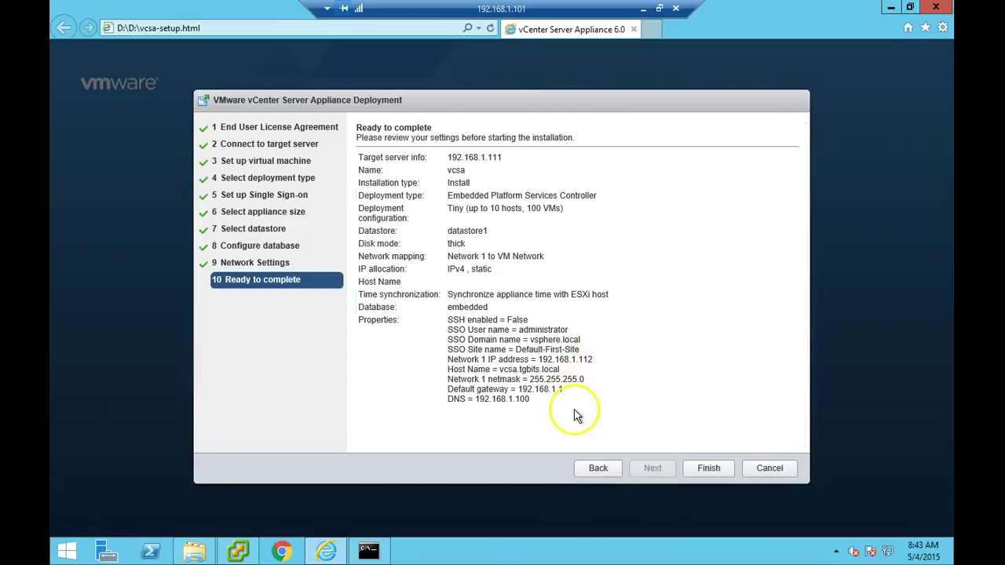
# - Review the Ready to complete settings summary and finish to start deployment
pyautogui.moveTo(579, 411); pyautogui.dragTo(514, 211)
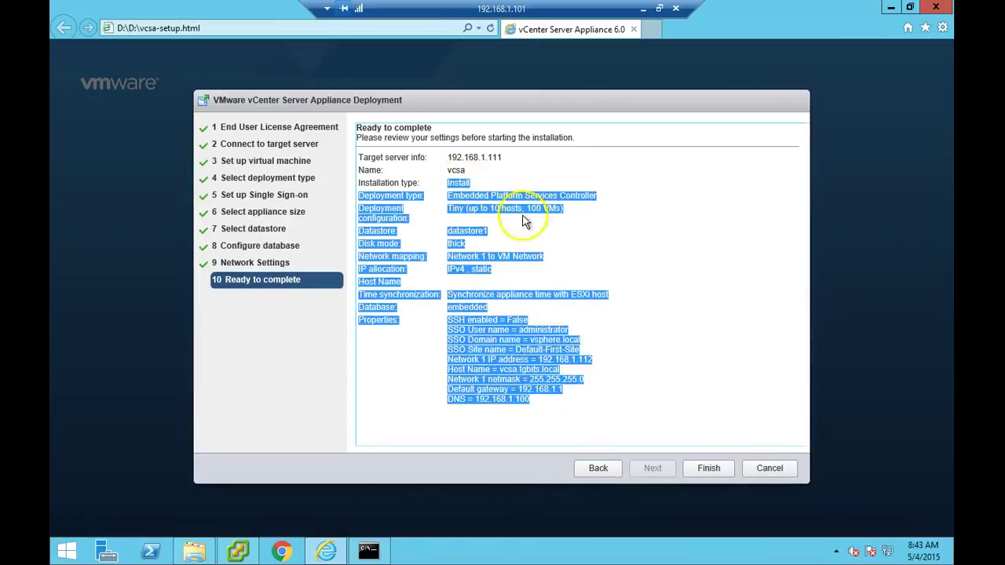
pyautogui.click(615, 423)
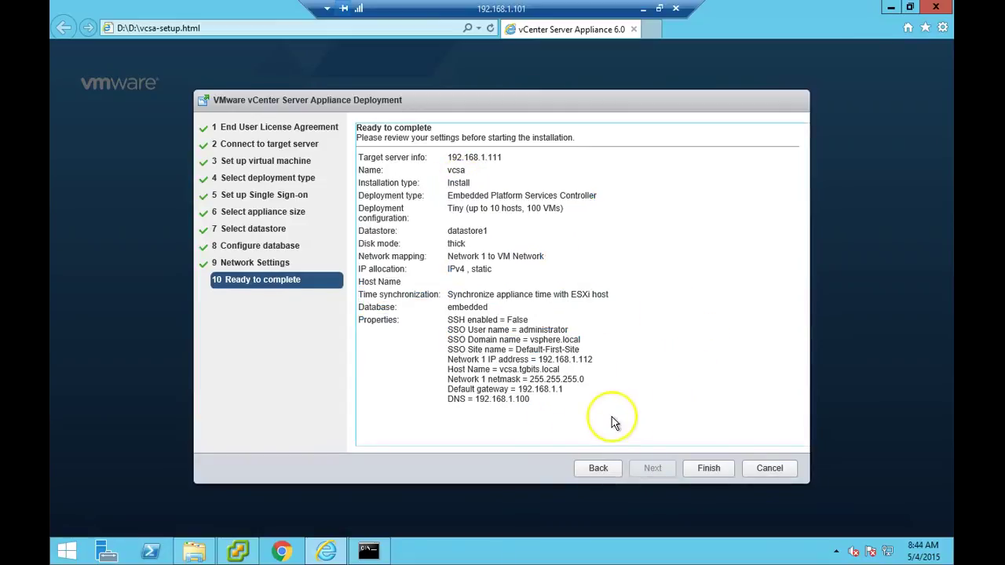
pyautogui.click(705, 472)
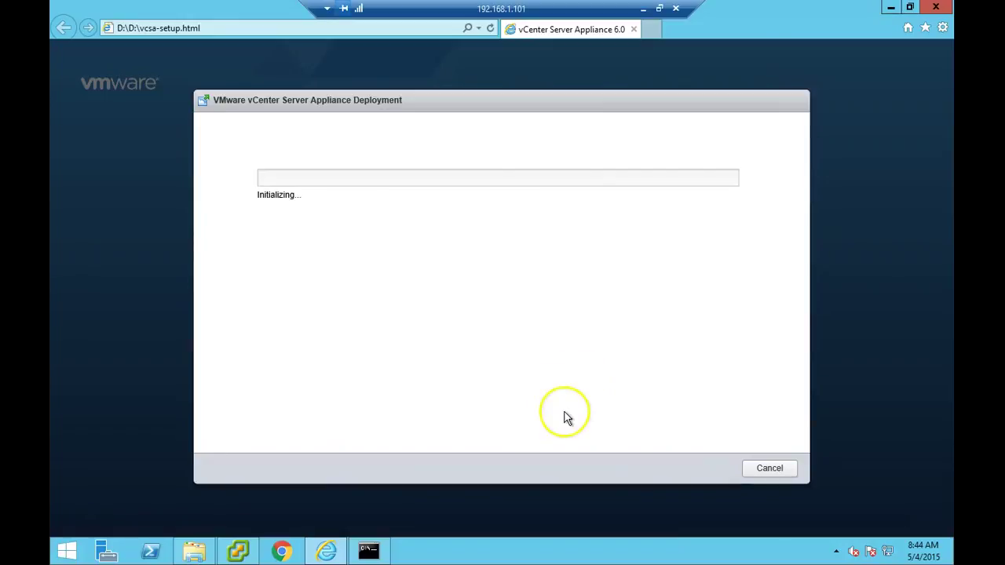
# - Check the vcsa deployment task in vSphere Client, then return to the installer's progress window
pyautogui.click(237, 554)
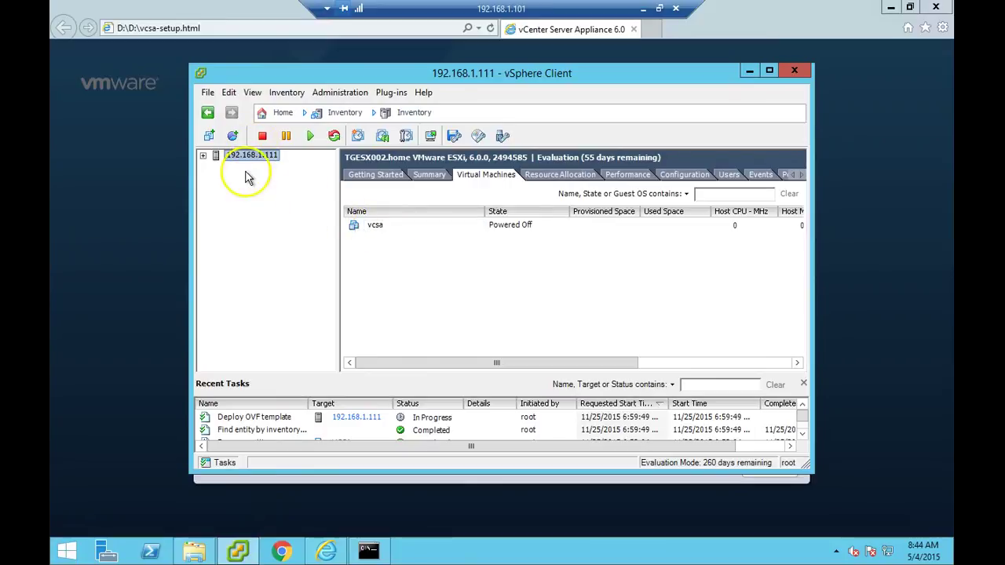
pyautogui.click(133, 247)
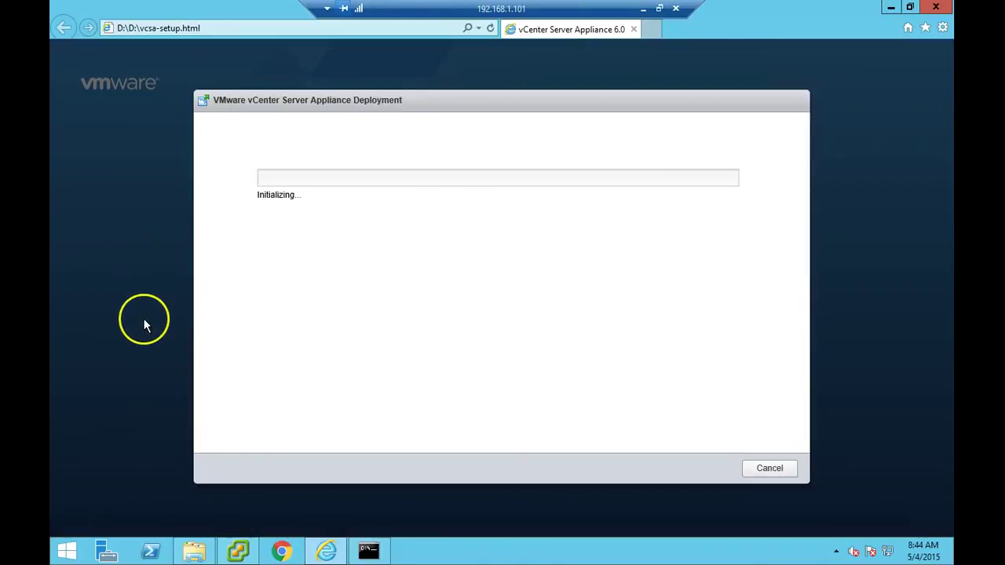